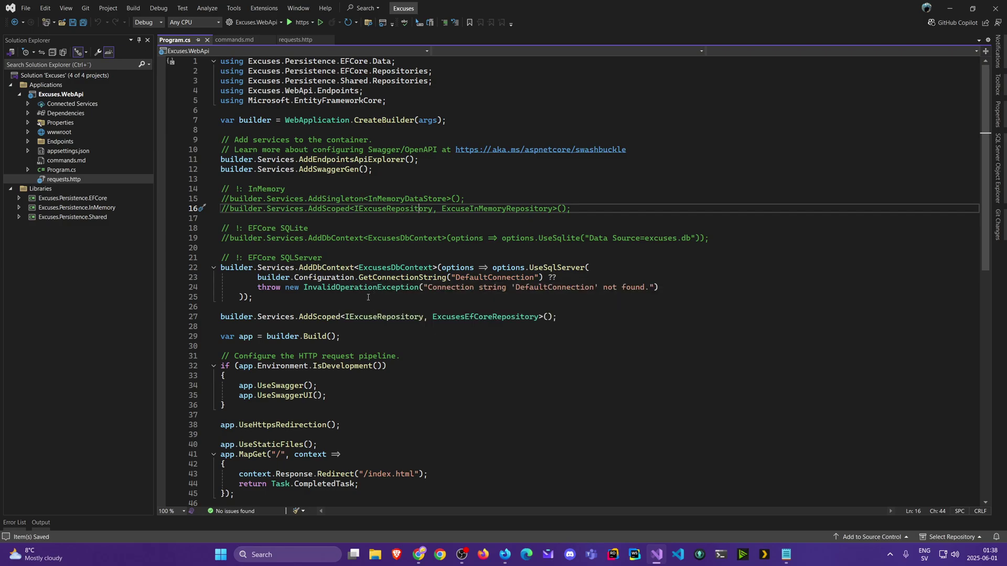
# Step: Switch to the Azure portal in the browser and start a new Web App under App Services in resource group rg-excuses
pyautogui.click(341, 306)
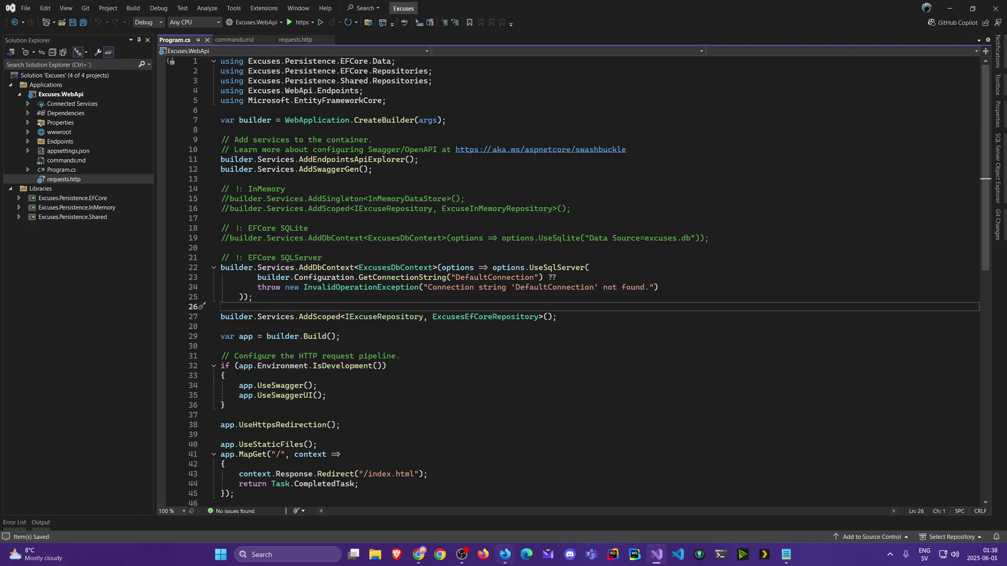
pyautogui.click(415, 552)
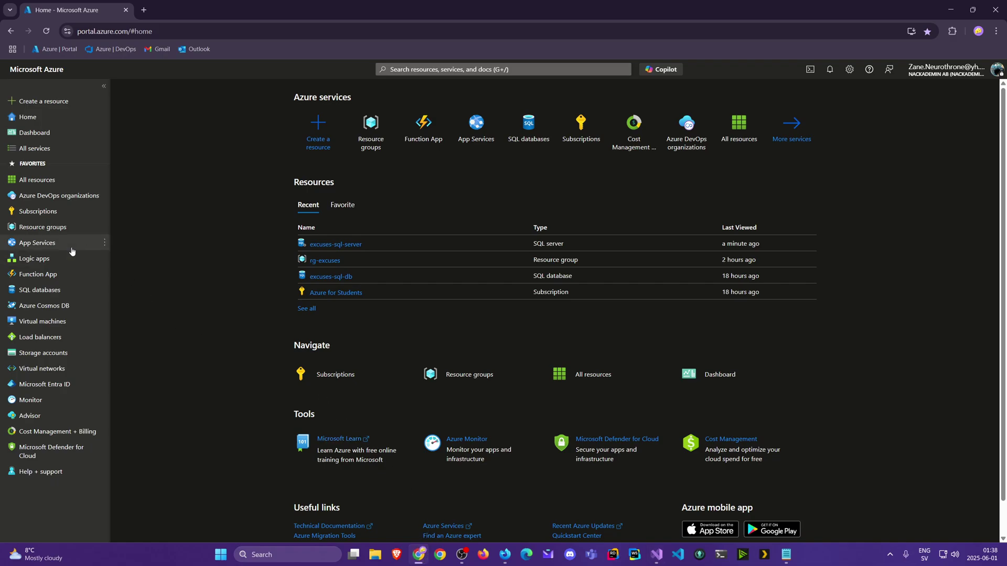
pyautogui.click(44, 245)
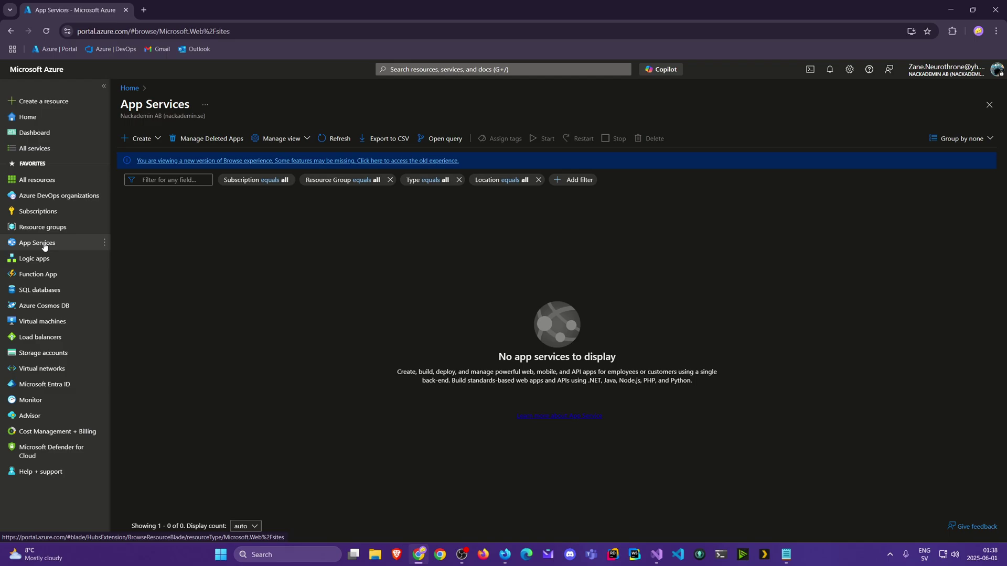
pyautogui.click(157, 142)
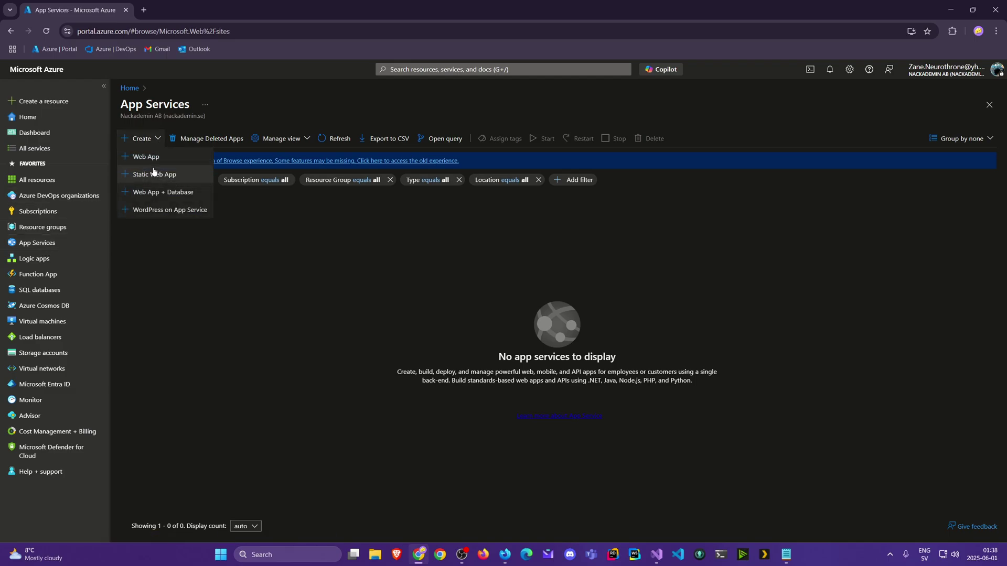
pyautogui.click(155, 158)
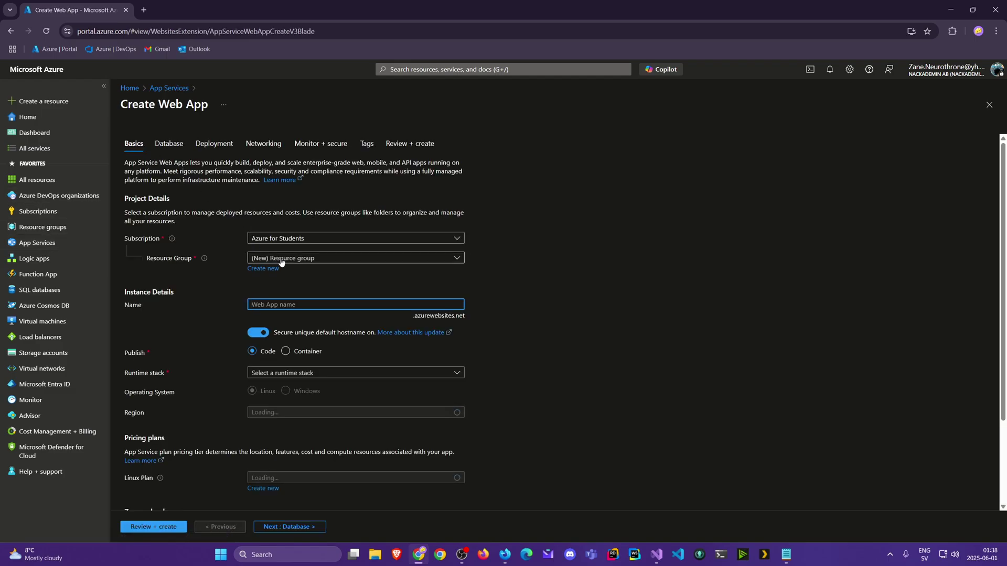
pyautogui.click(285, 261)
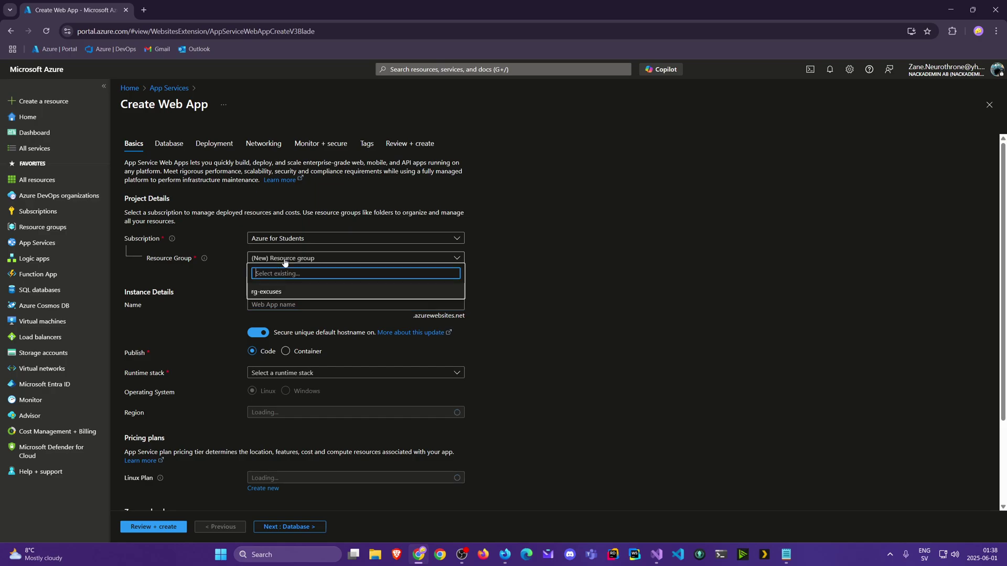
pyautogui.click(284, 295)
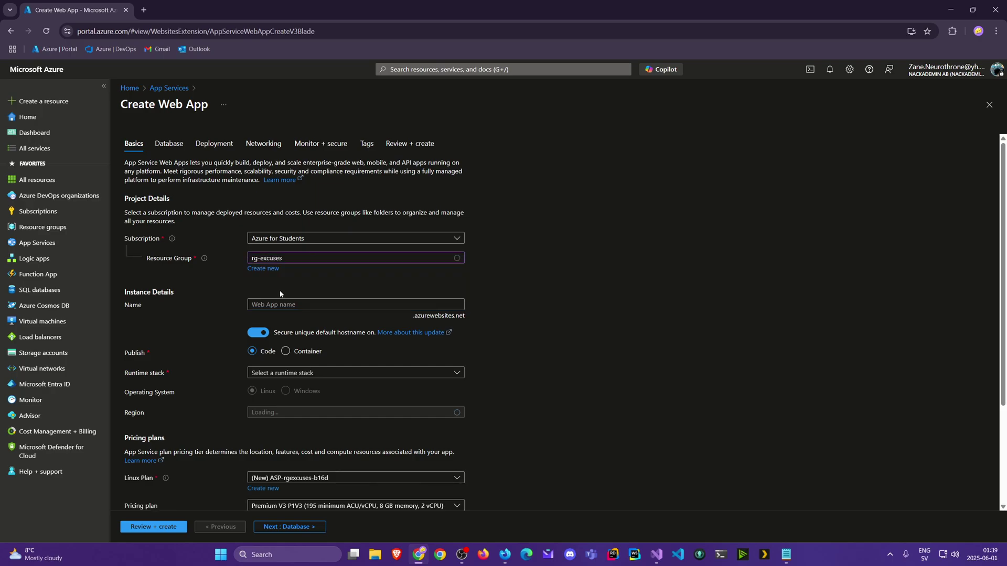
# Step: Try to name the web app excuses-webapi
pyautogui.click(278, 304)
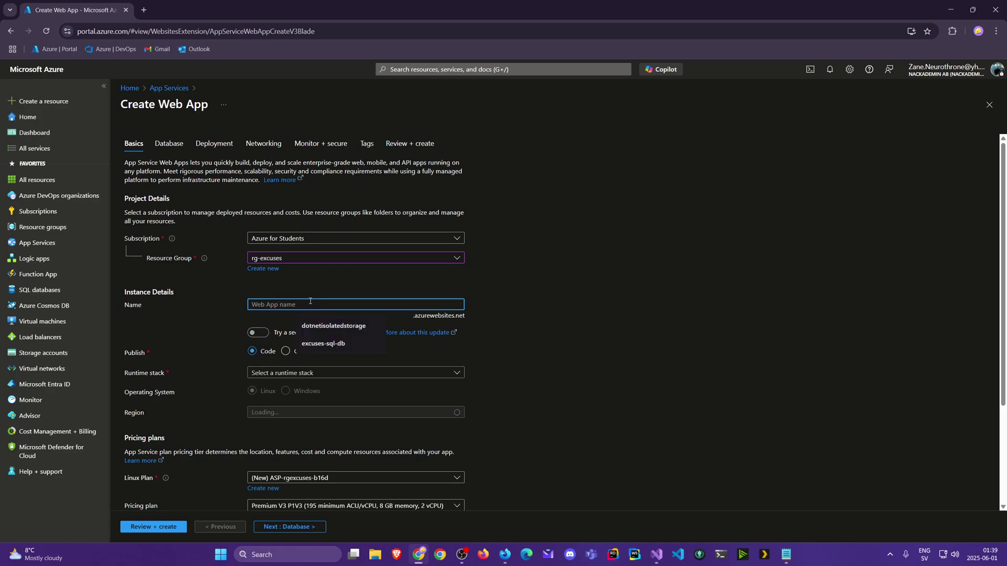
pyautogui.write('excuses-')
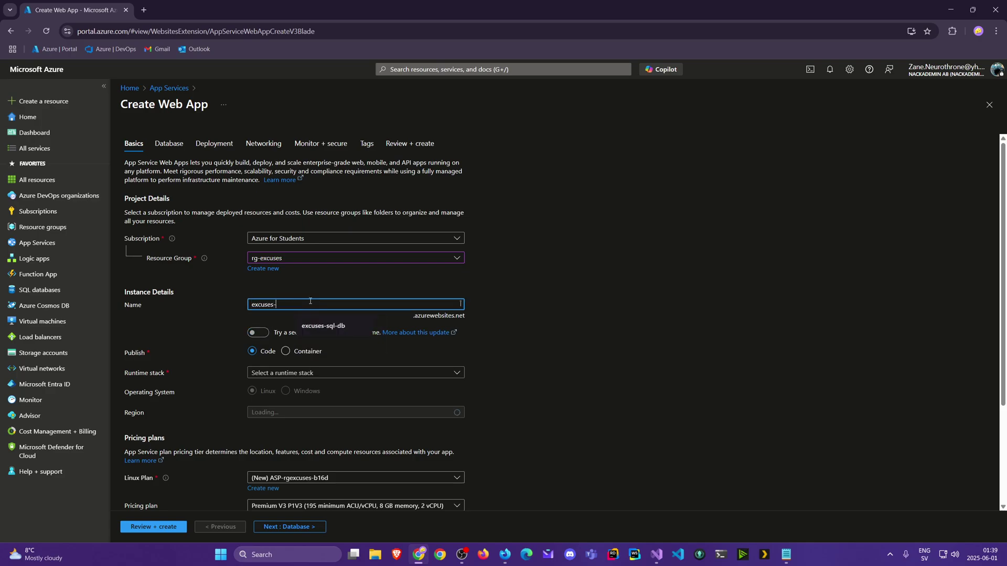
pyautogui.write('webapi')
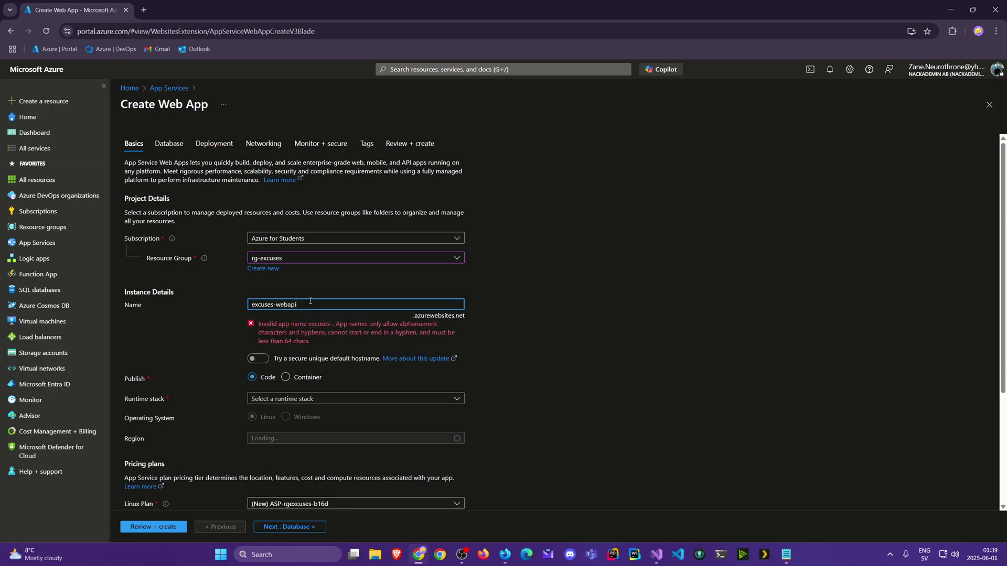
pyautogui.tripleClick(365, 300)
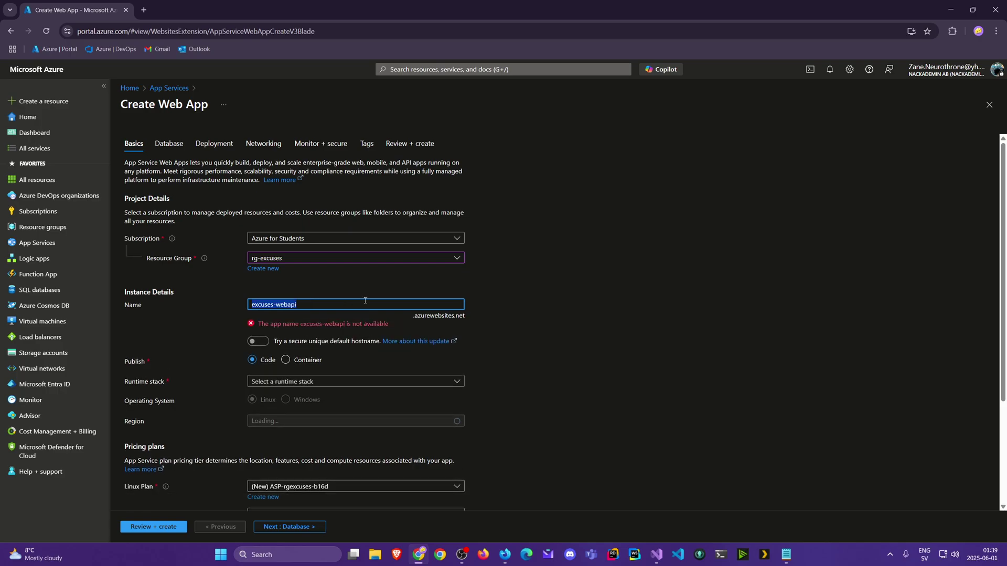
pyautogui.click(340, 302)
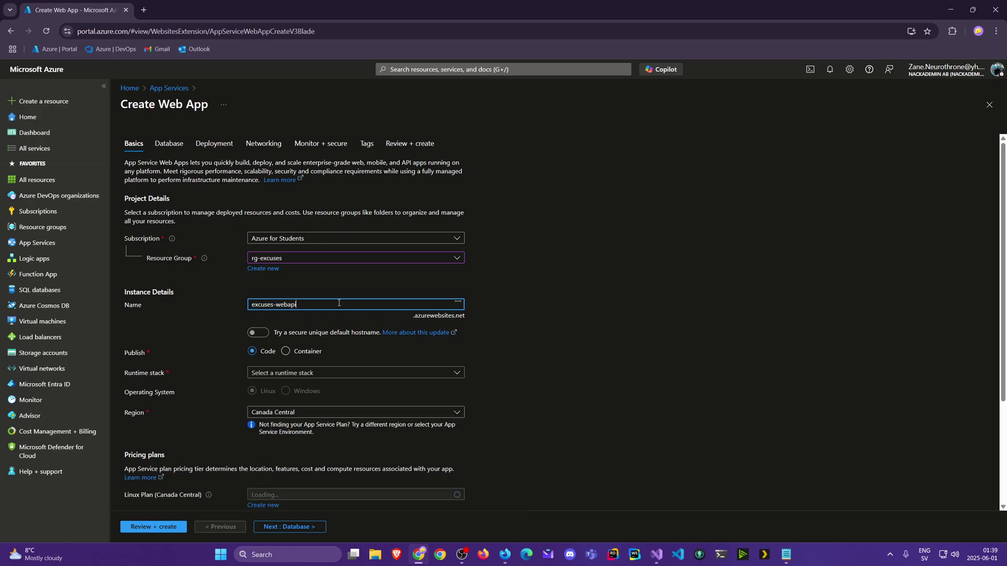
pyautogui.tripleClick(339, 303)
pyautogui.click(605, 318)
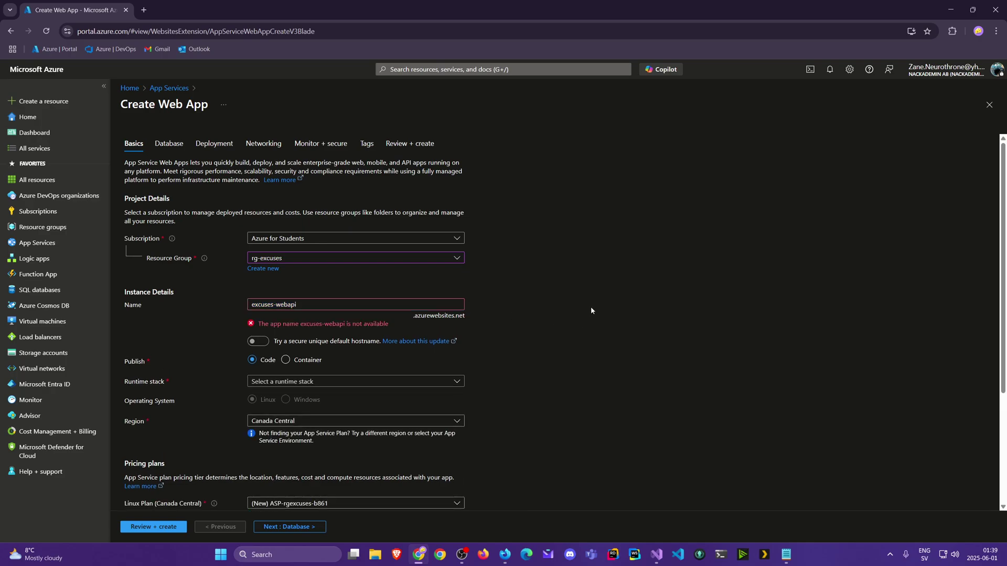
# Step: Change the web app's name to excuses-api
pyautogui.click(337, 302)
pyautogui.press('BackSpace')
pyautogui.press('BackSpace')
pyautogui.press('BackSpace')
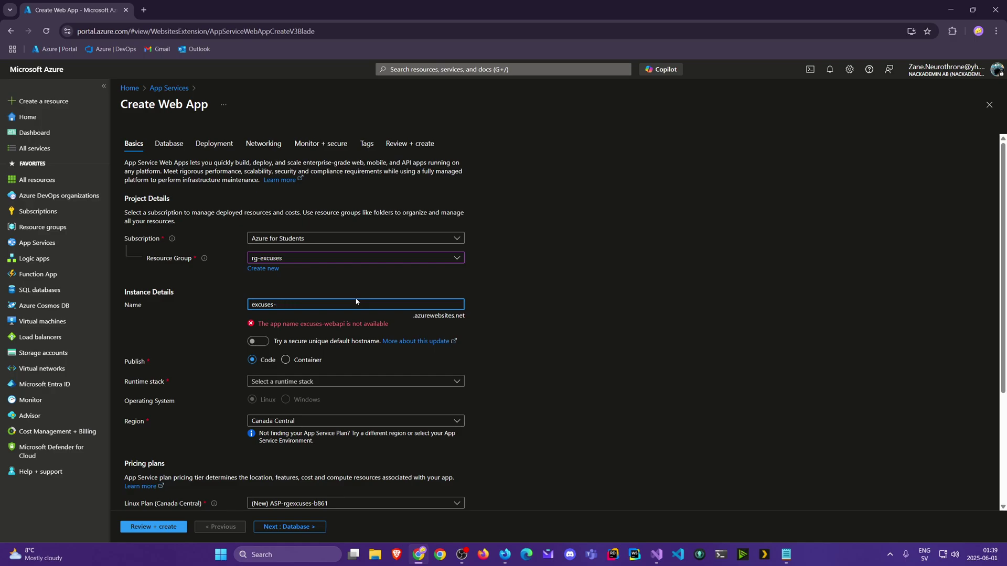
pyautogui.write('api')
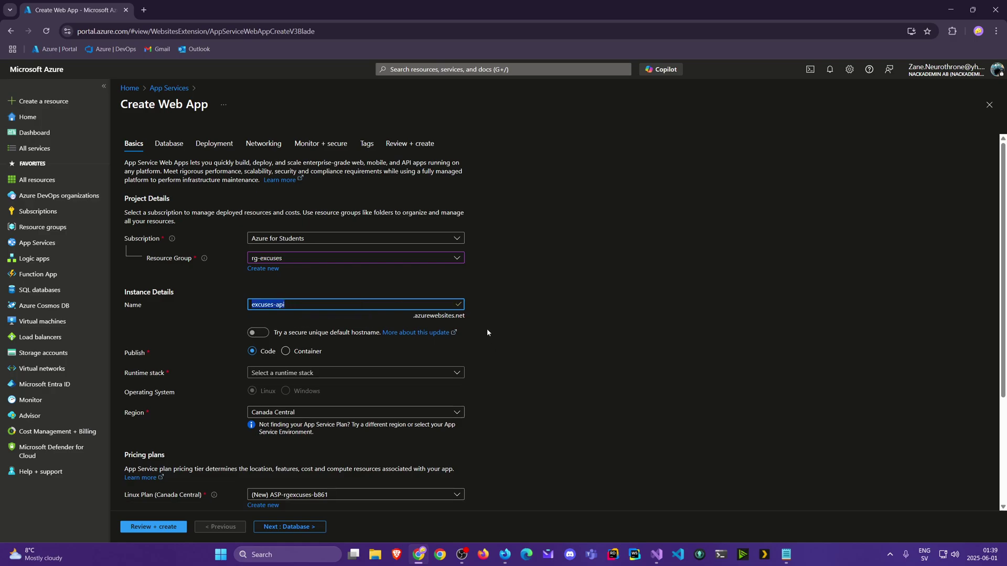
pyautogui.click(540, 284)
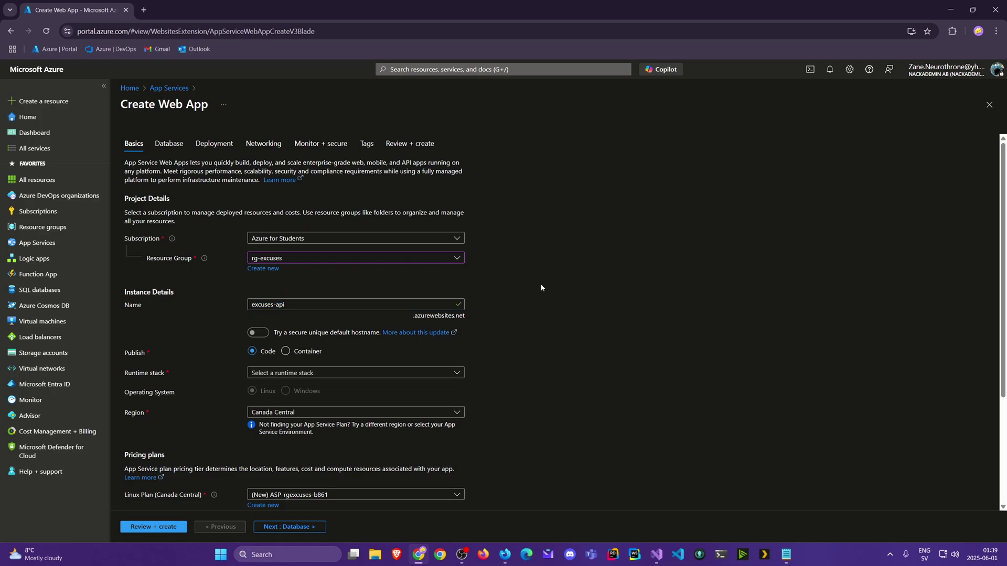
# Step: Set the runtime stack to .NET 8 (LTS) and the operating system to Linux
pyautogui.click(288, 377)
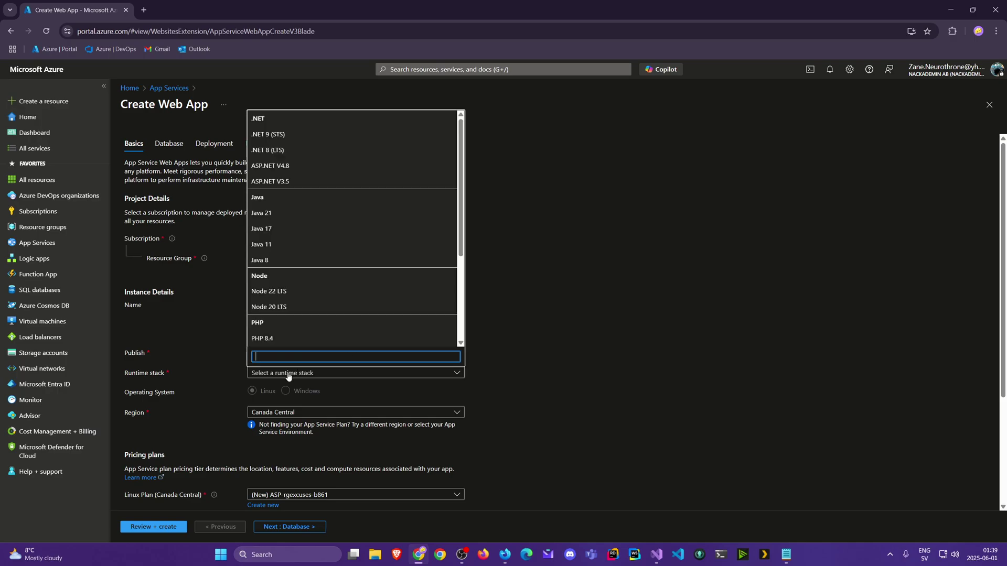
pyautogui.click(286, 152)
pyautogui.scroll(-2, 344, 348)
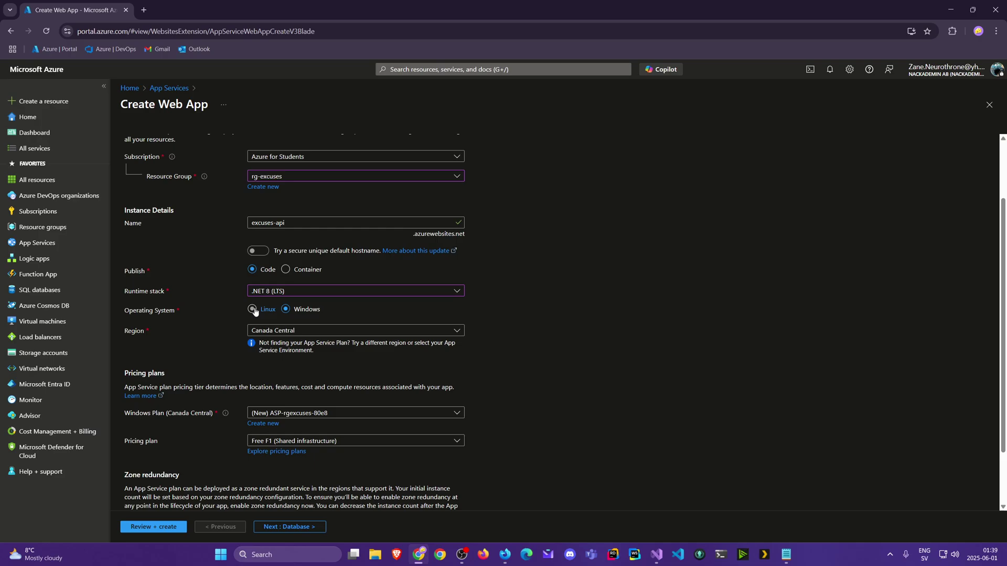
pyautogui.click(253, 310)
# Step: Set the web app's region to Sweden Central
pyautogui.click(315, 330)
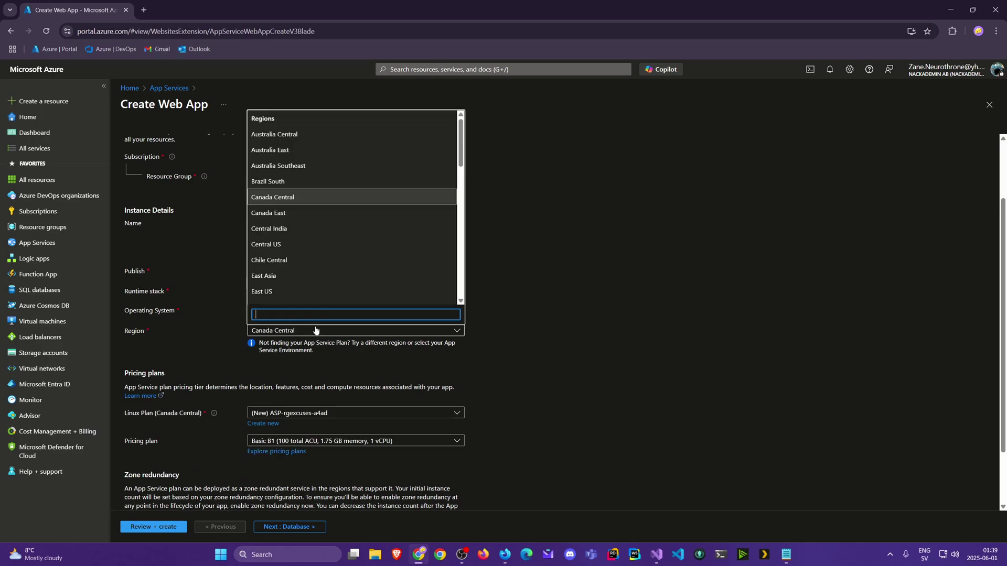
pyautogui.write('swede')
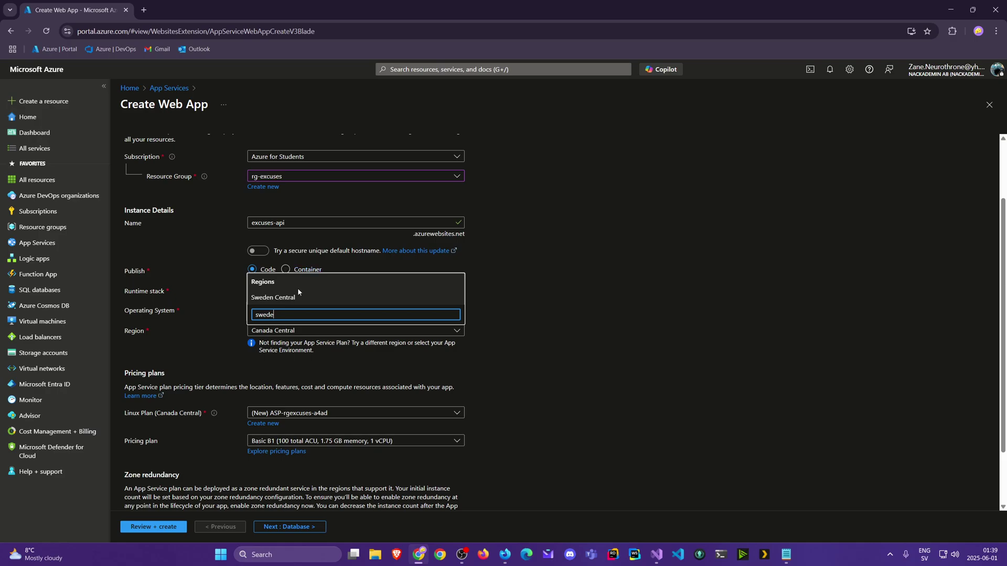
pyautogui.click(297, 291)
# Step: Create a new App Service plan named excuses-api-plan, reusing the web app's name as its prefix
pyautogui.scroll(-2, 292, 373)
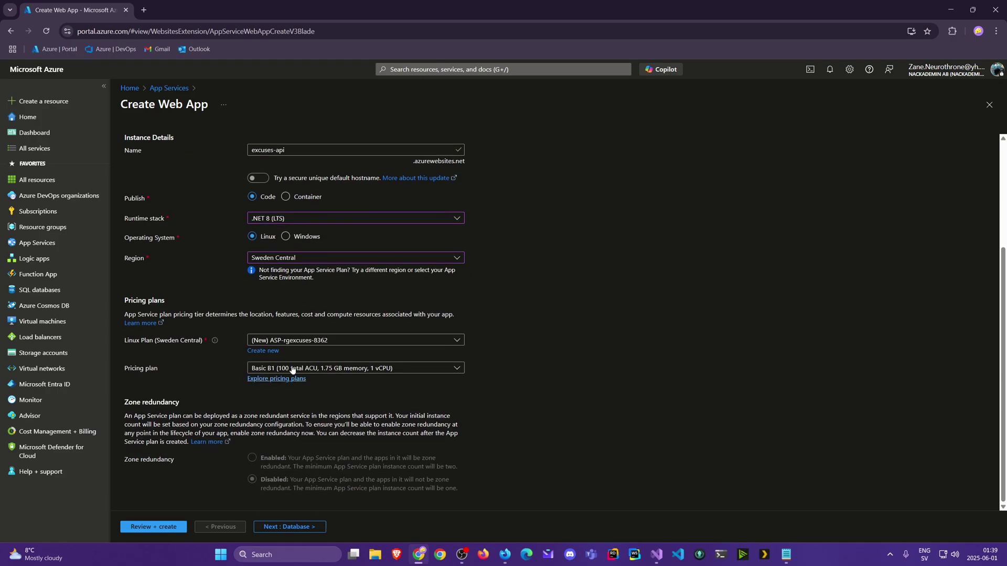
pyautogui.scroll(2, 313, 278)
pyautogui.click(283, 232)
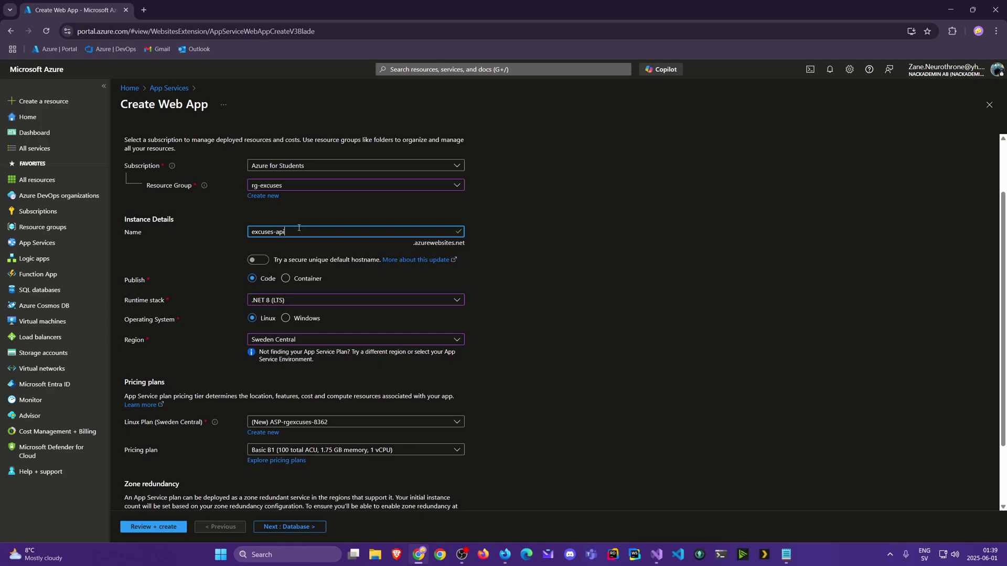
pyautogui.hotkey('ctrl', 'a')
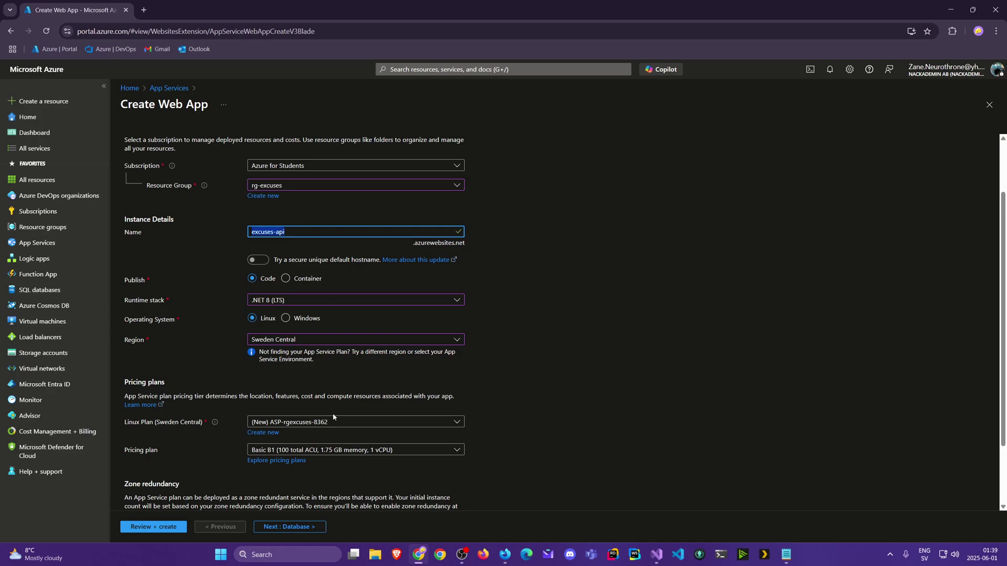
pyautogui.click(267, 433)
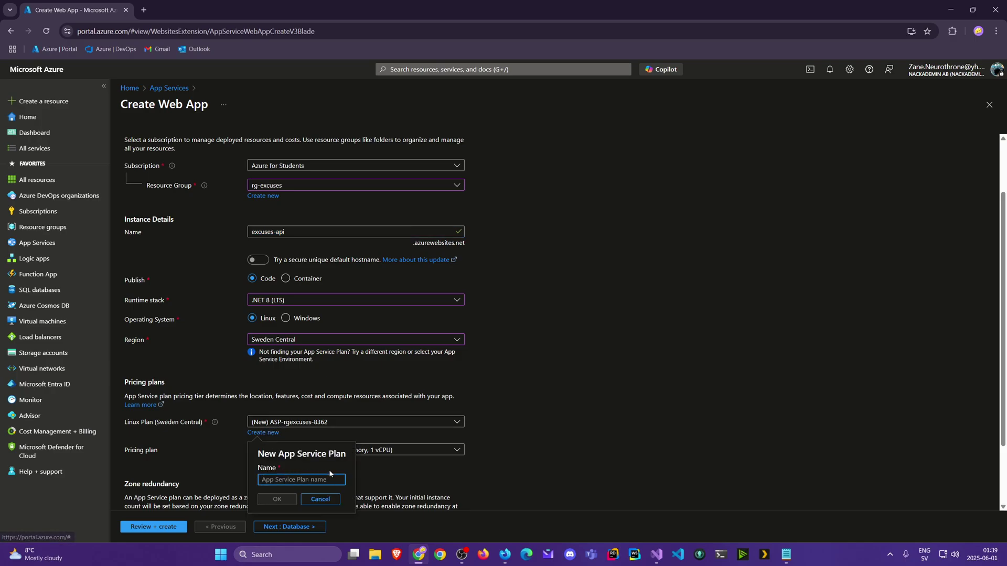
pyautogui.write('-api-')
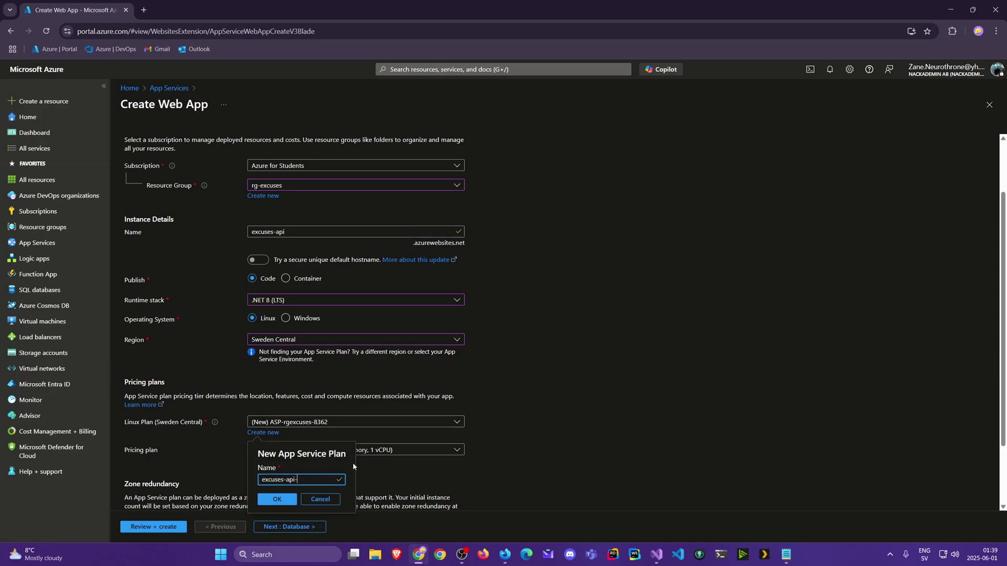
pyautogui.write('plan')
pyautogui.click(274, 500)
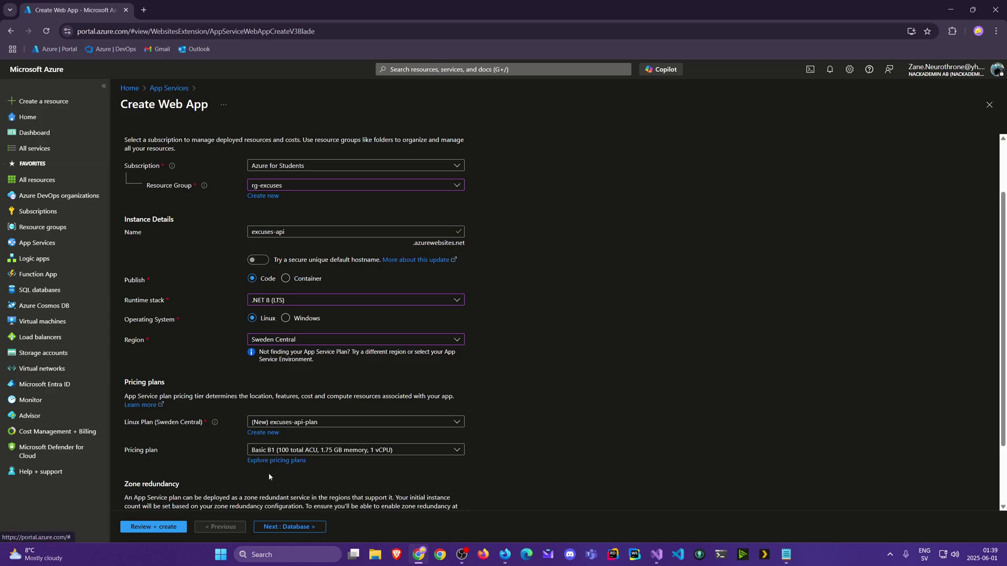
# Step: Choose the Premium V3 P0V3 pricing plan for the App Service plan
pyautogui.scroll(-2, 269, 473)
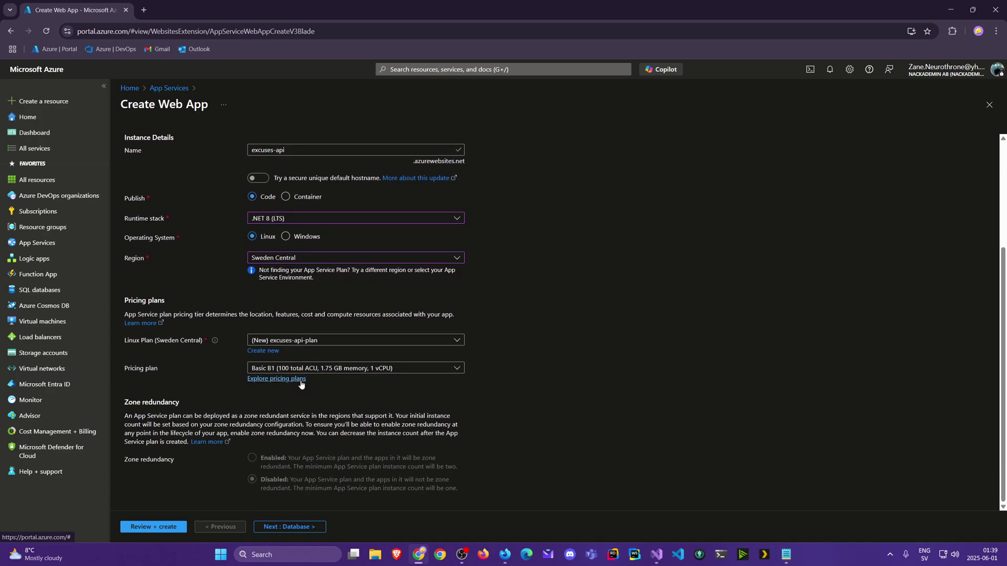
pyautogui.click(325, 368)
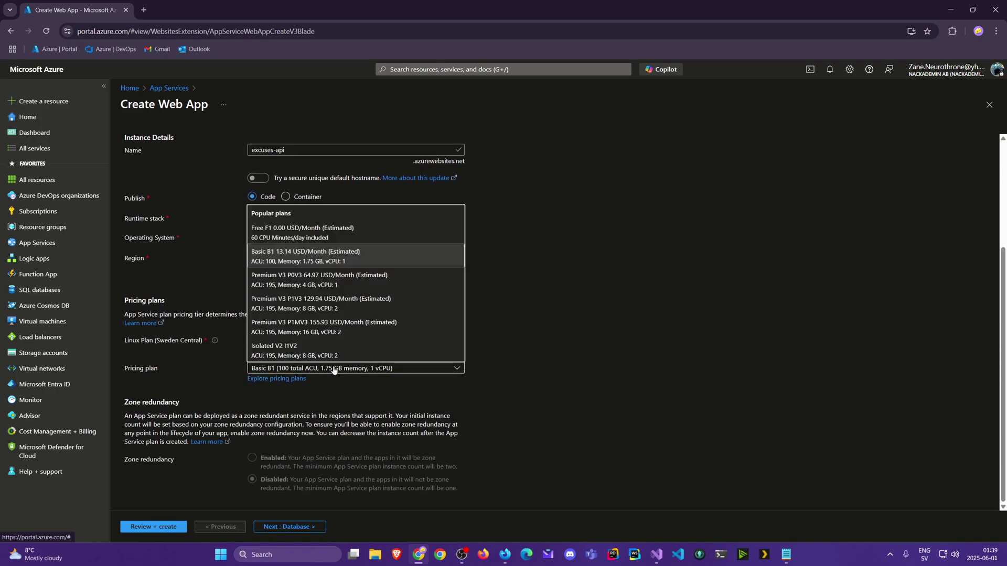
pyautogui.click(299, 281)
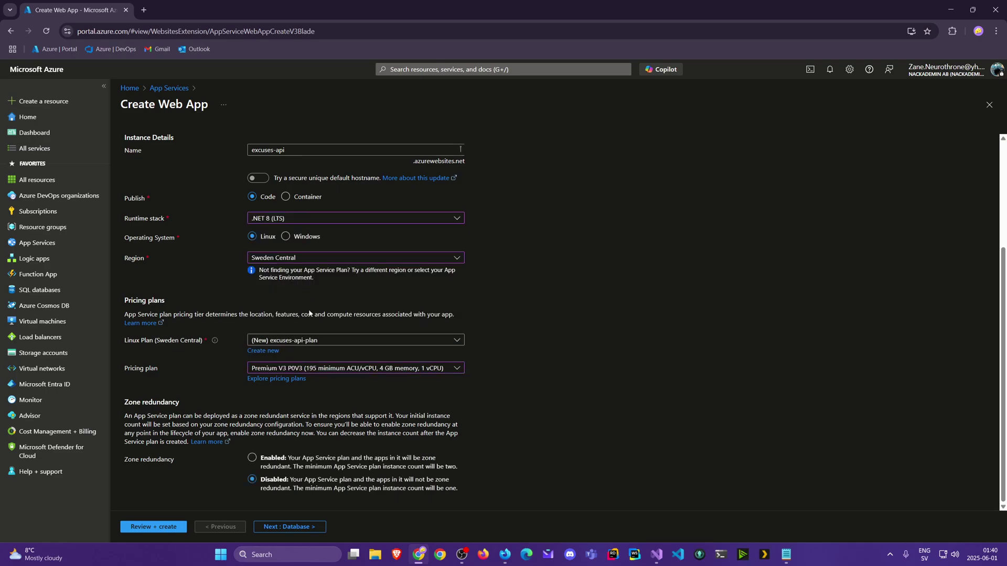
# Step: Accept the default database, deployment and networking settings and proceed to the monitoring and security settings
pyautogui.click(297, 527)
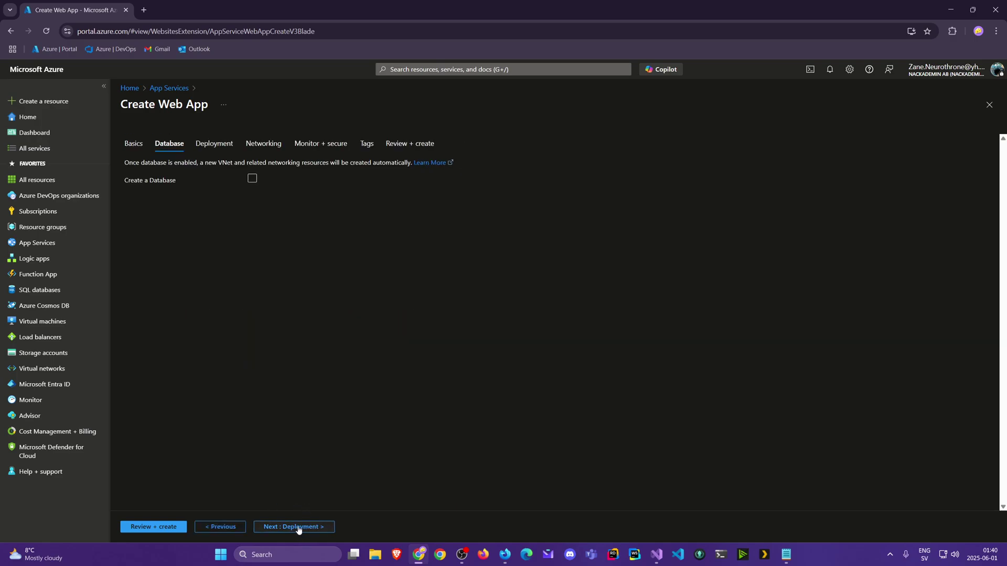
pyautogui.click(296, 527)
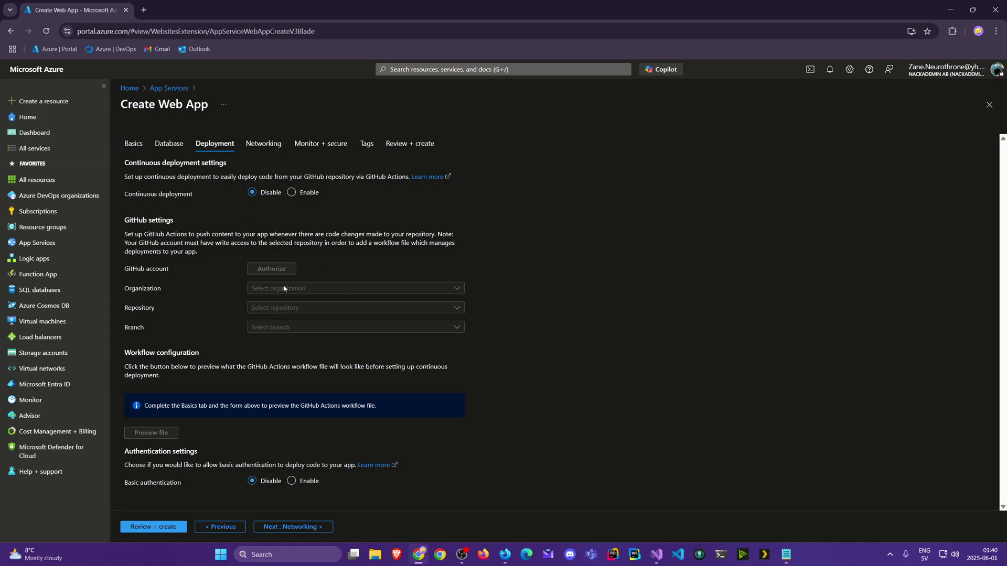
pyautogui.click(307, 531)
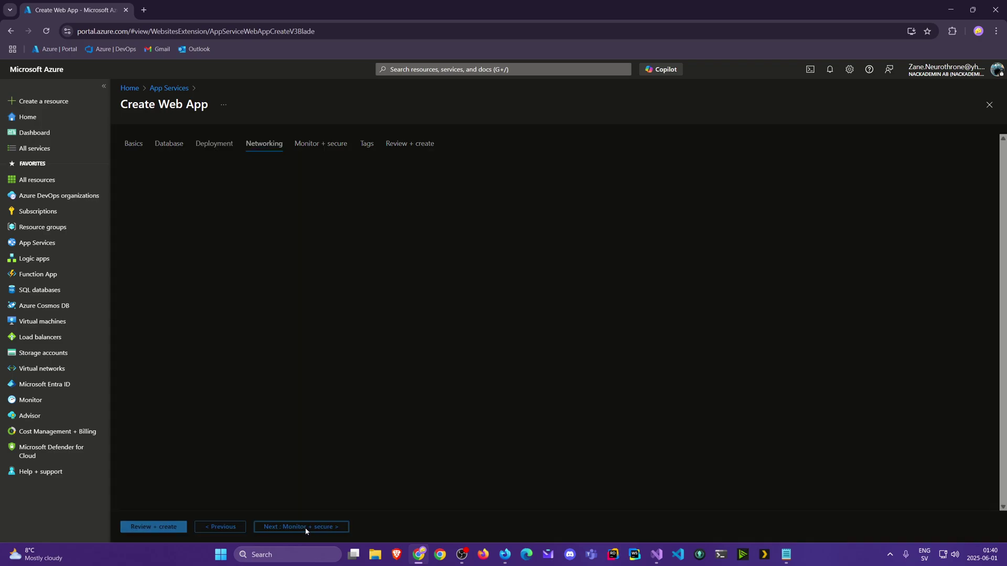
pyautogui.click(307, 530)
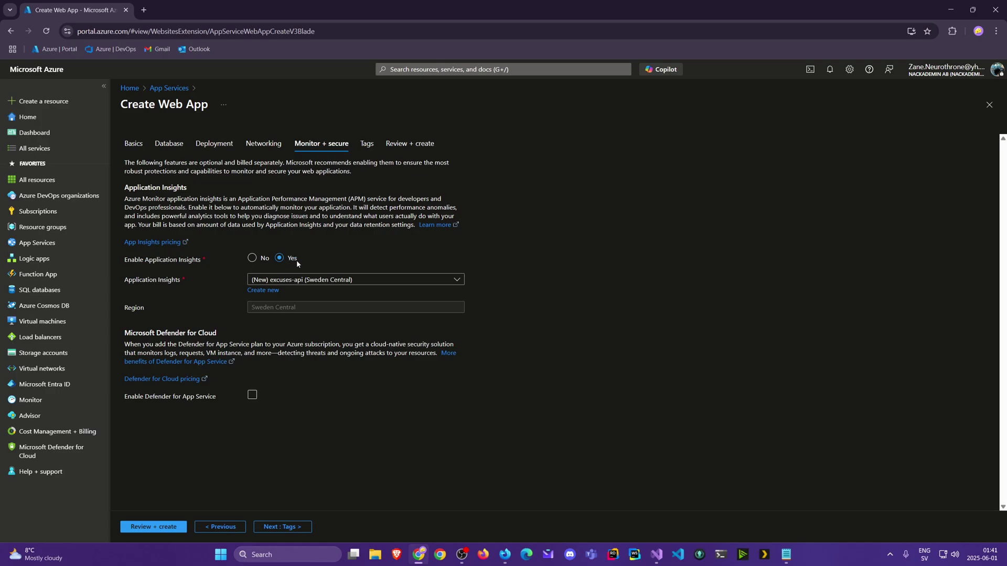
# Step: Disable Application Insights and continue past the tags to the final review of the web app
pyautogui.click(251, 258)
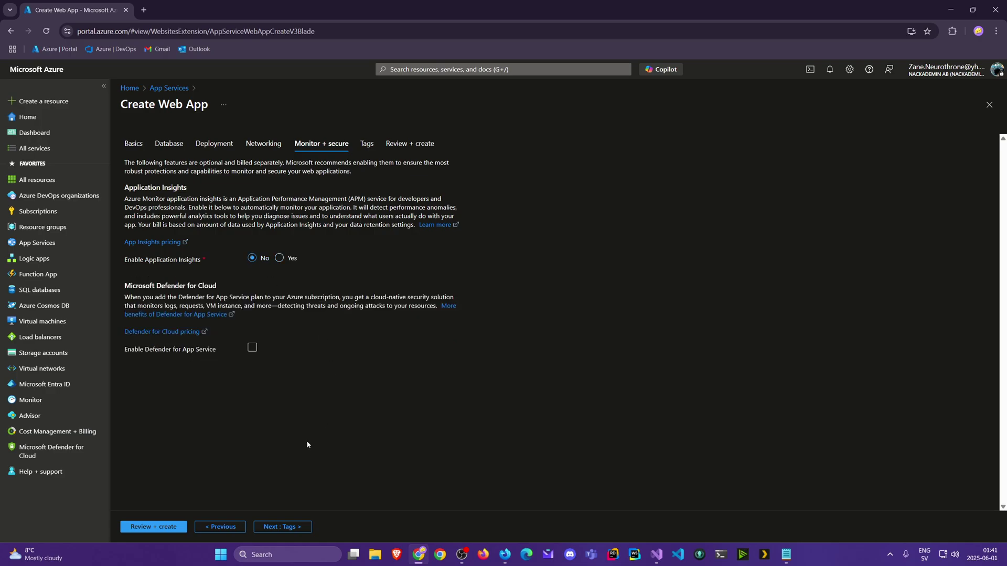
pyautogui.click(292, 526)
pyautogui.click(290, 528)
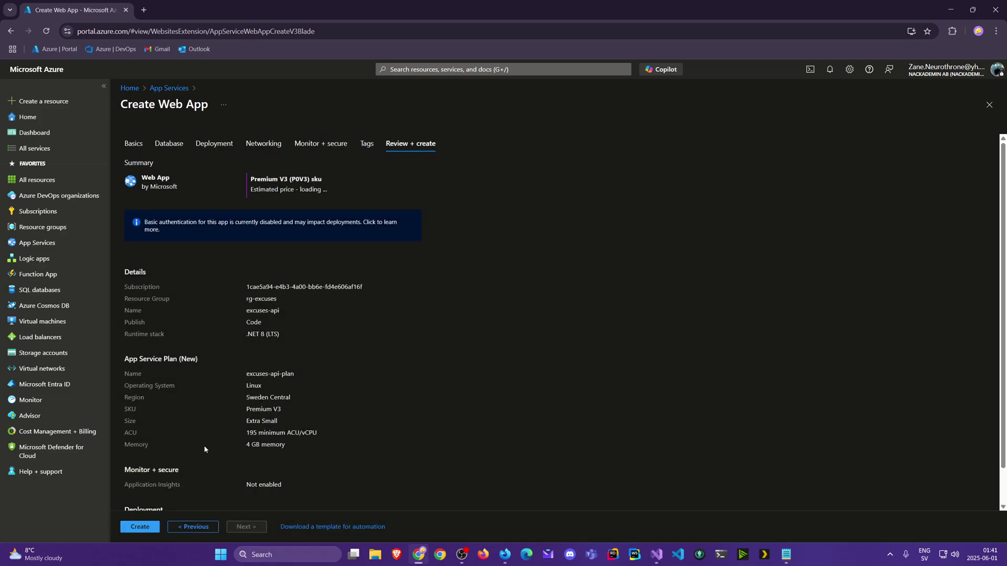
# Step: Create the excuses-api web app from the reviewed settings
pyautogui.click(148, 528)
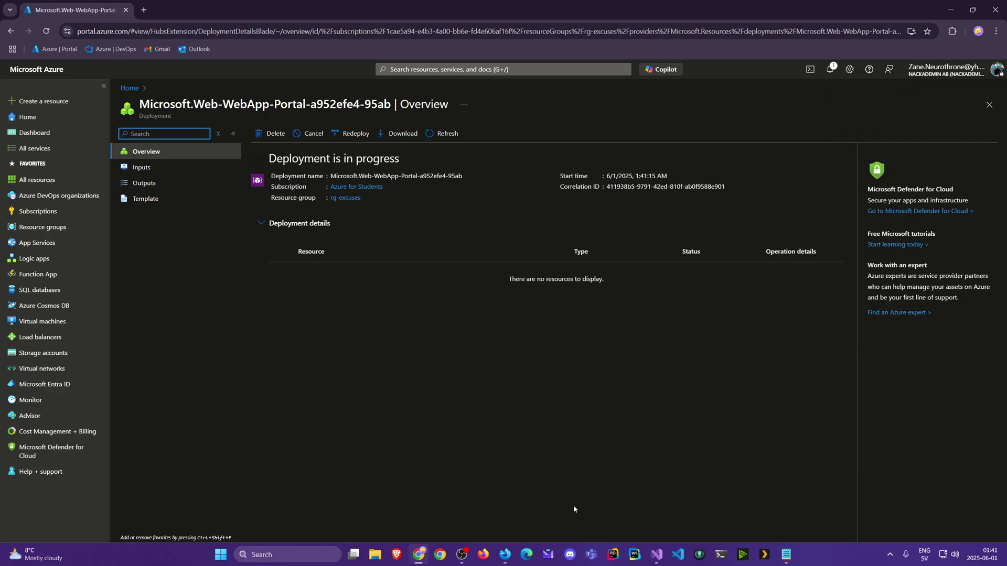
# Step: Switch to Visual Studio and open the Excuses.WebApi project's appsettings.json to examine its connection strings
pyautogui.click(655, 555)
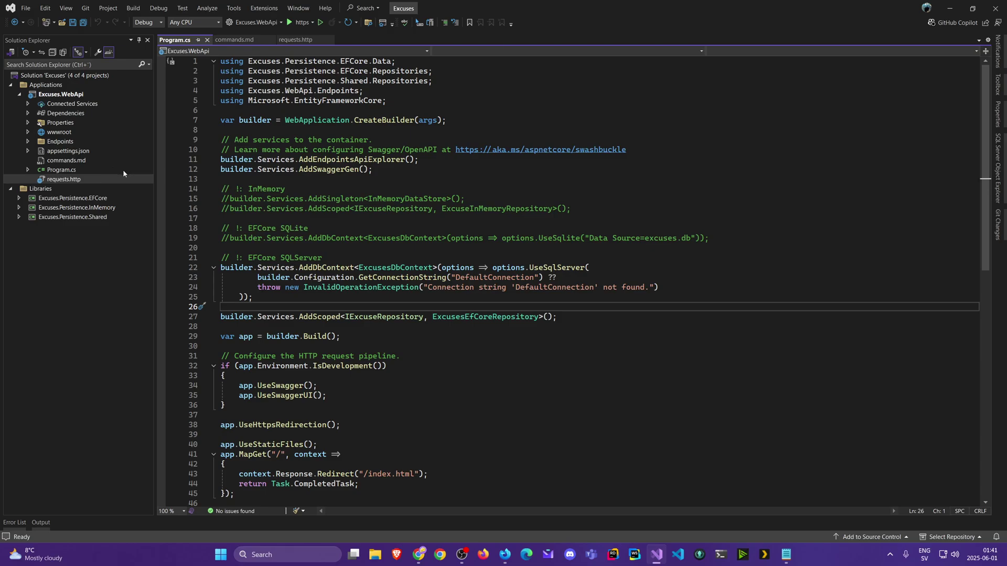
pyautogui.click(69, 152)
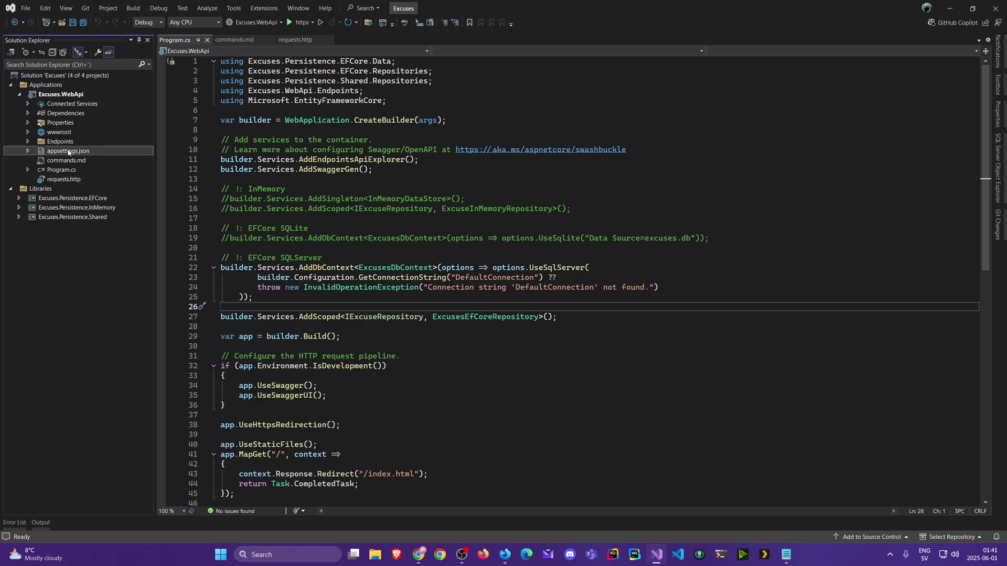
pyautogui.doubleClick(68, 151)
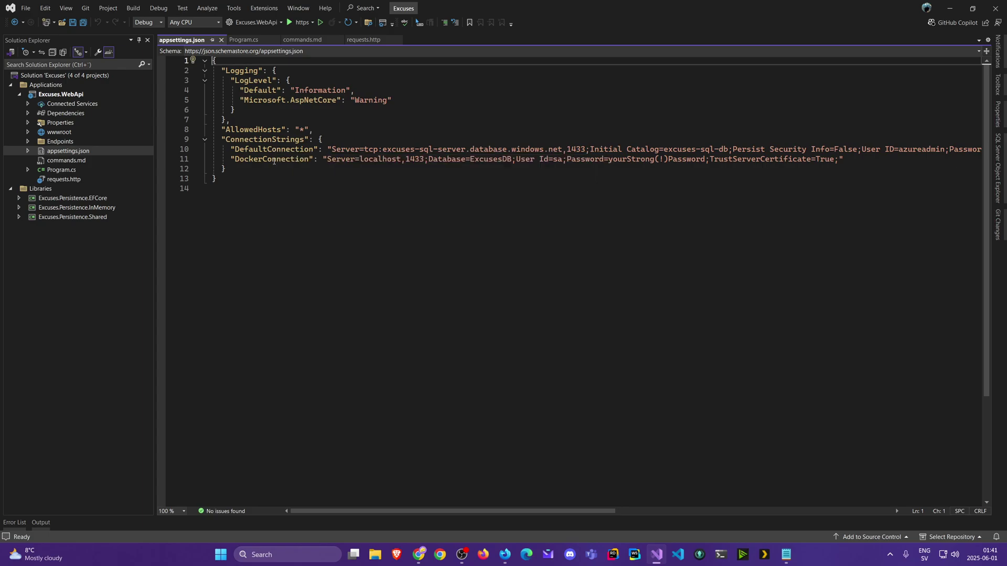
pyautogui.moveTo(273, 165)
# Step: Switch to the Azure portal, open the deployed excuses-api resource, and view its environment variables before returning to its overview
pyautogui.click(422, 550)
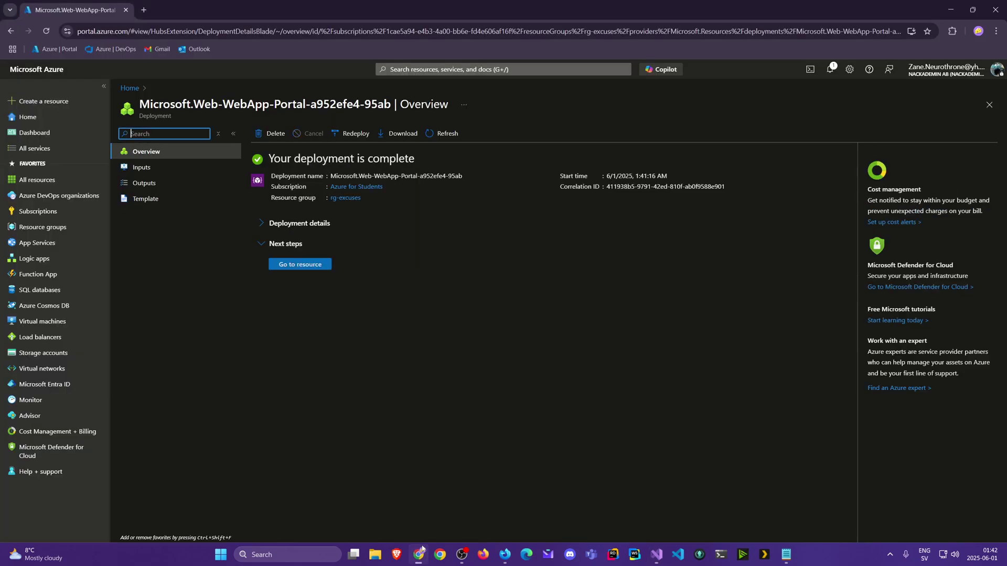
pyautogui.click(312, 265)
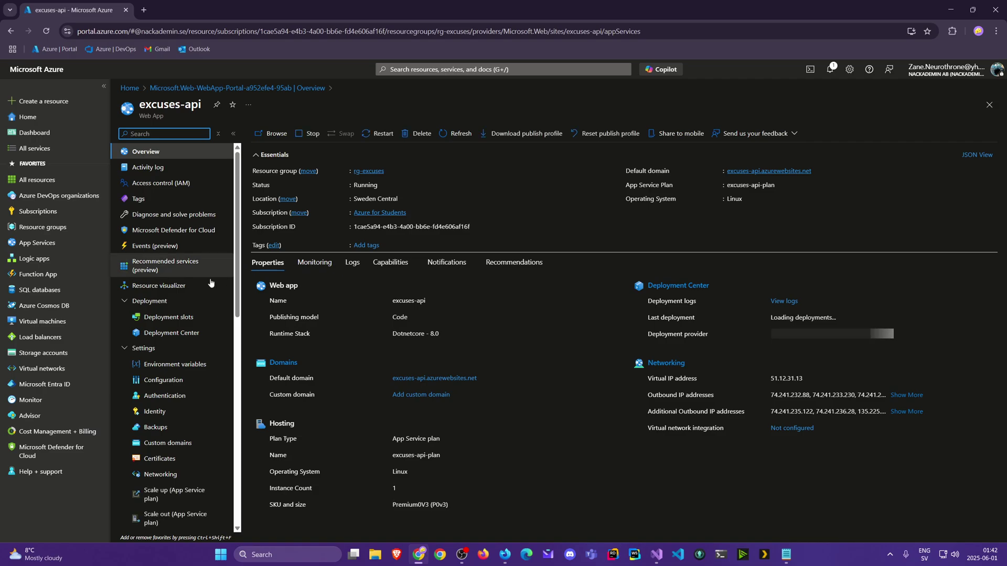
pyautogui.click(172, 365)
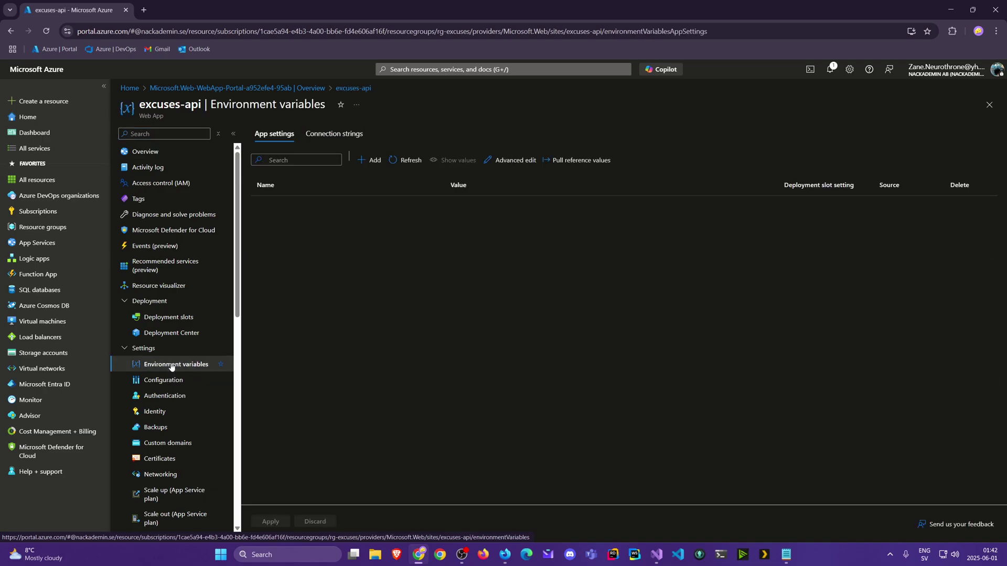
pyautogui.click(148, 152)
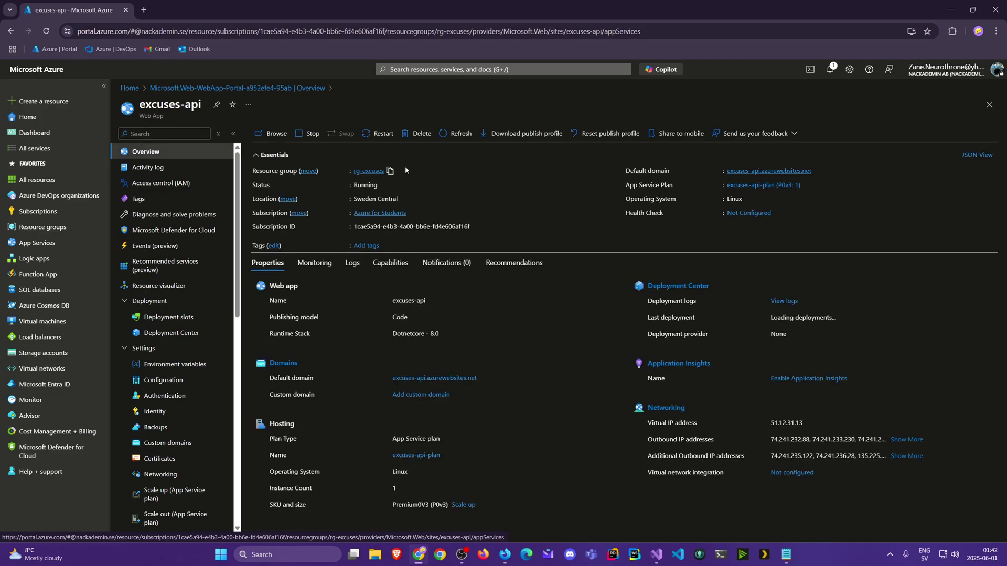
# Step: Switch to Visual Studio and start a publish profile for Excuses.WebApi targeting Azure App Service (Linux)
pyautogui.click(658, 556)
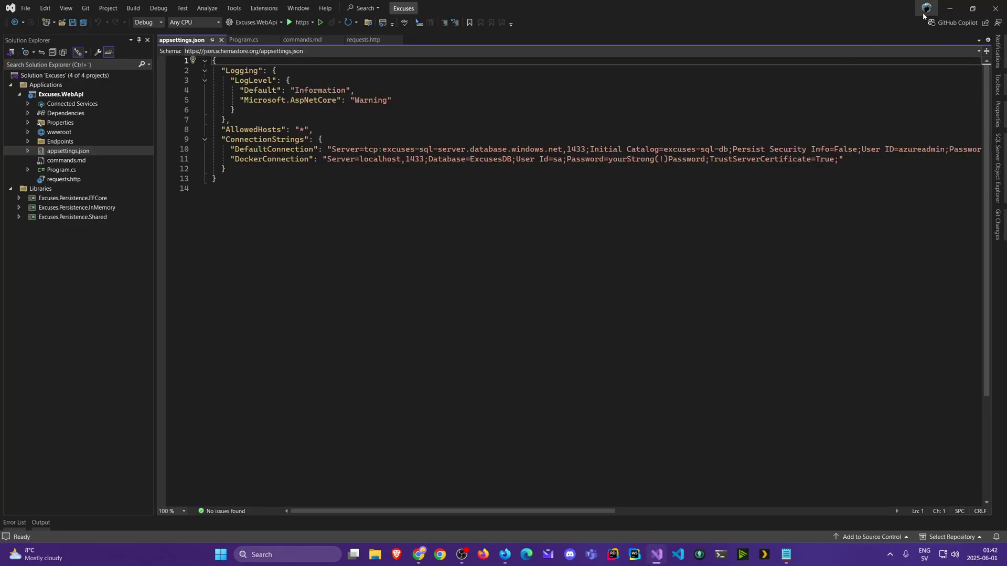
pyautogui.rightClick(68, 97)
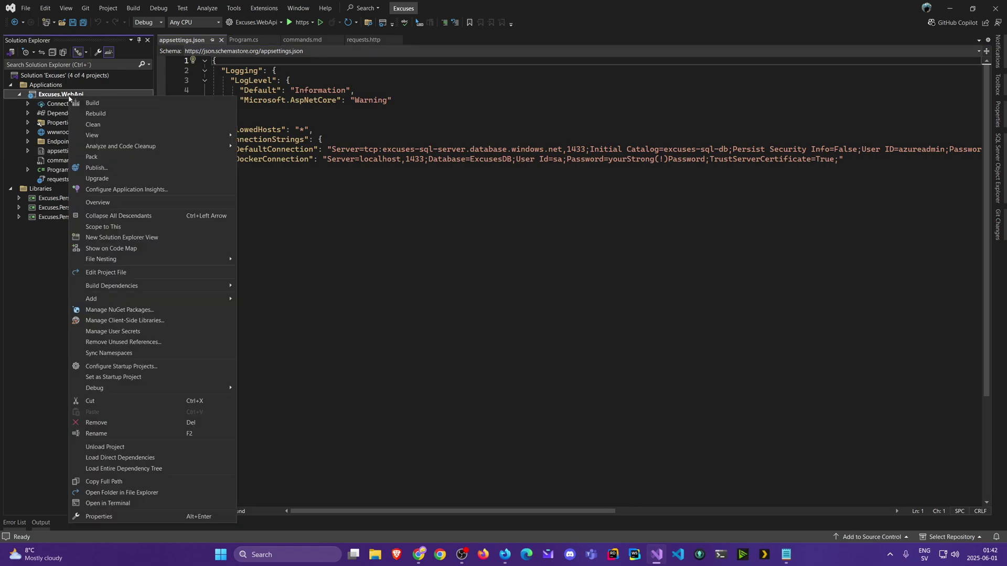
pyautogui.click(112, 168)
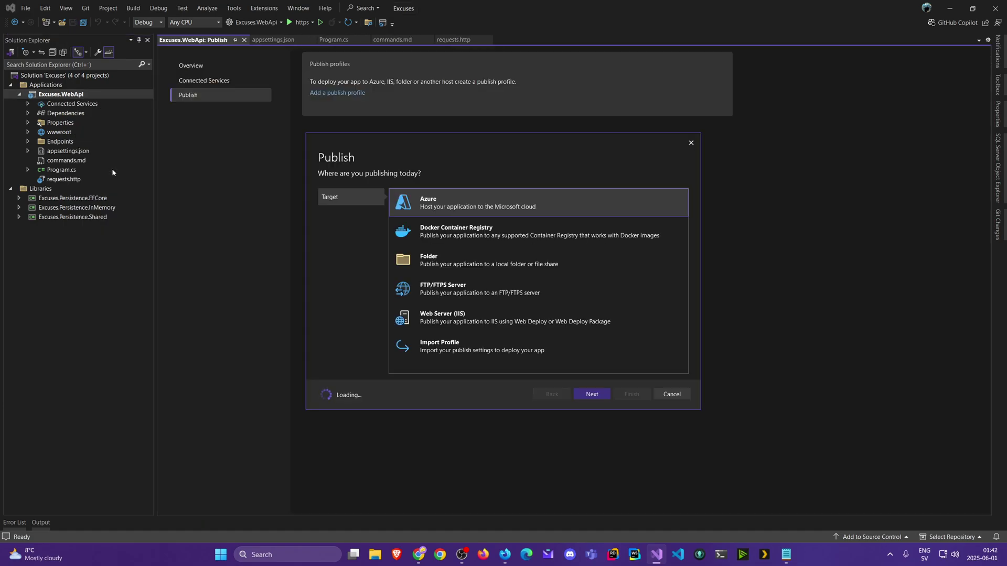
pyautogui.click(591, 395)
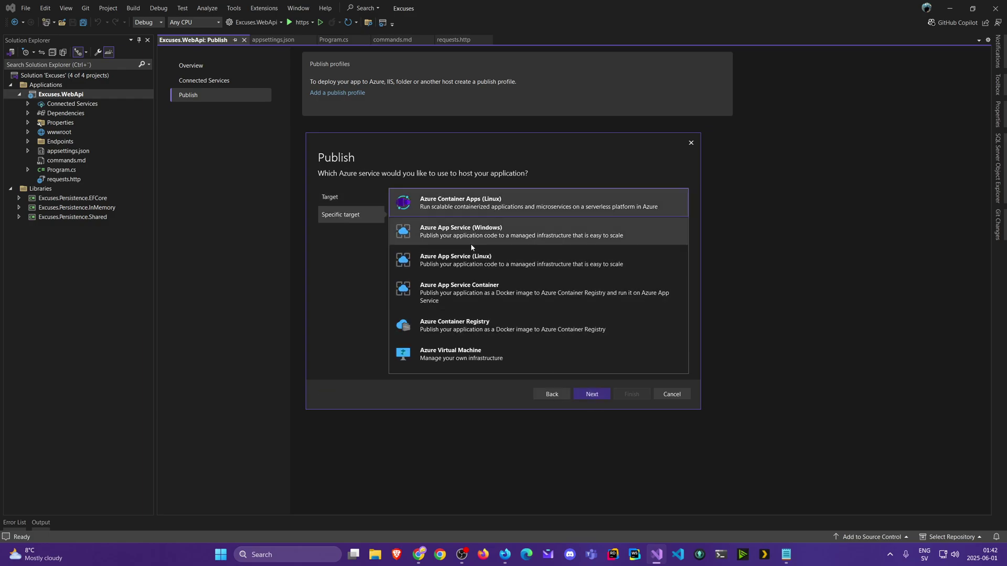
pyautogui.click(484, 259)
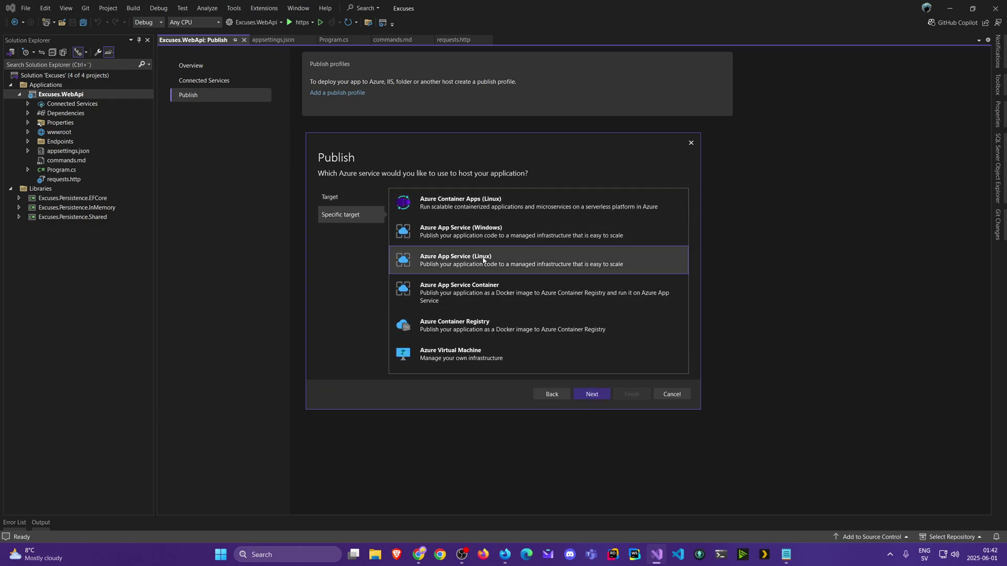
pyautogui.click(587, 394)
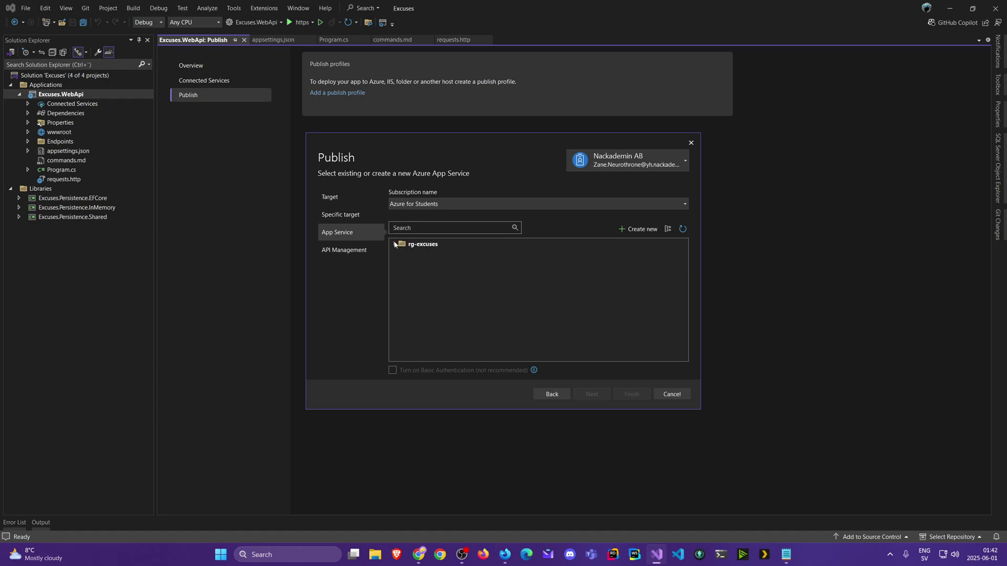
# Step: Choose the excuses-api app in rg-excuses as the publish destination and finish the profile with API Management skipped
pyautogui.click(395, 244)
pyautogui.click(433, 256)
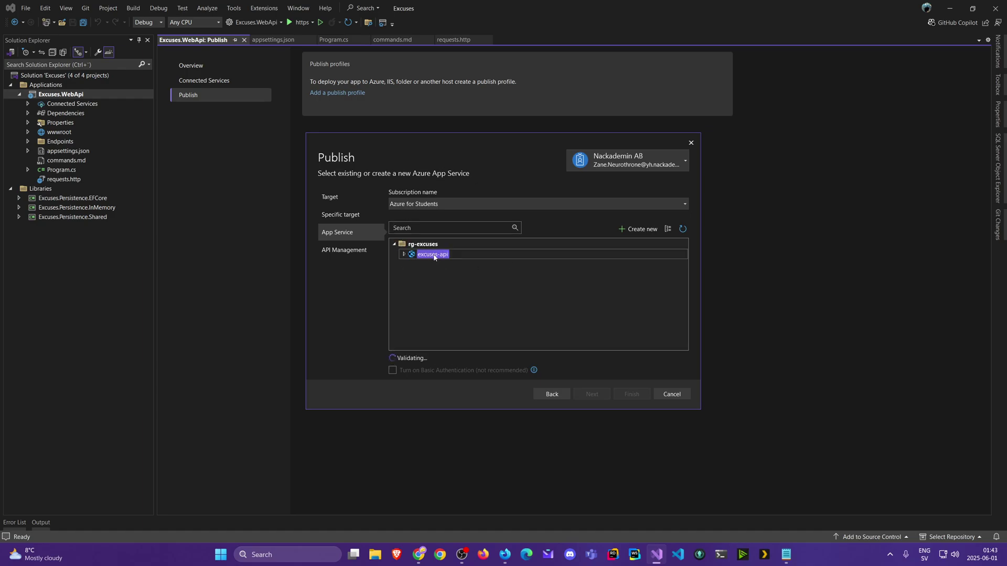
pyautogui.click(591, 396)
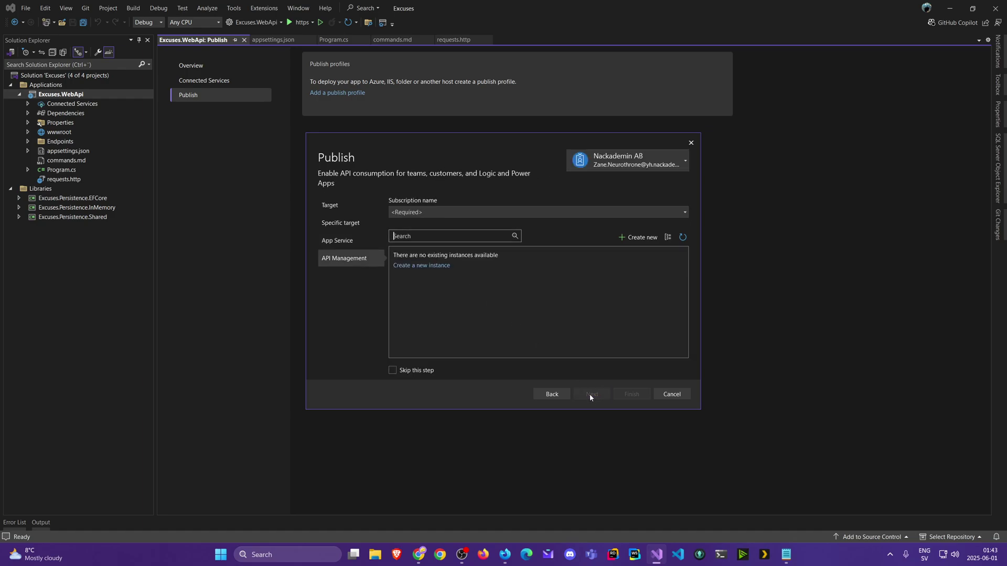
pyautogui.click(393, 370)
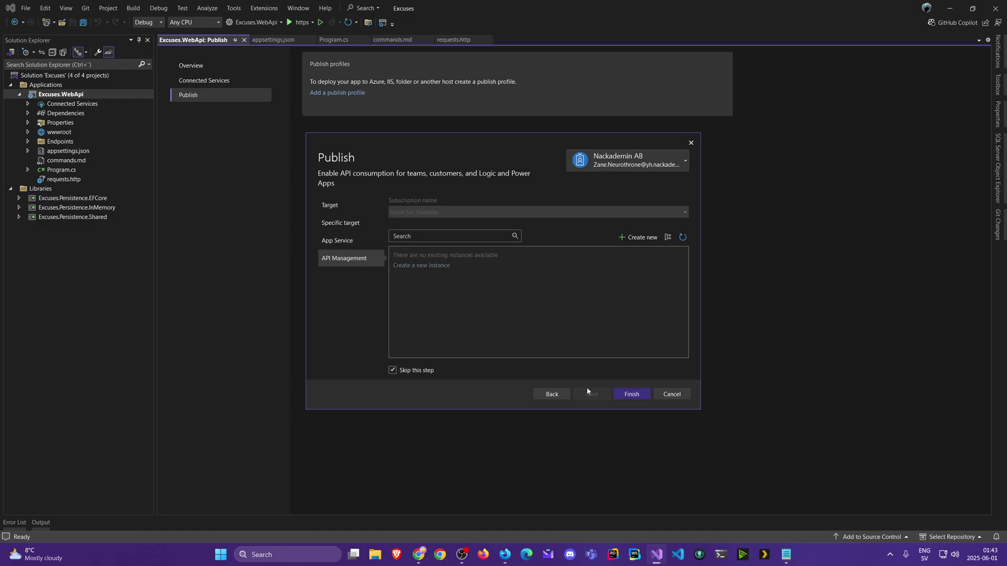
pyautogui.click(626, 394)
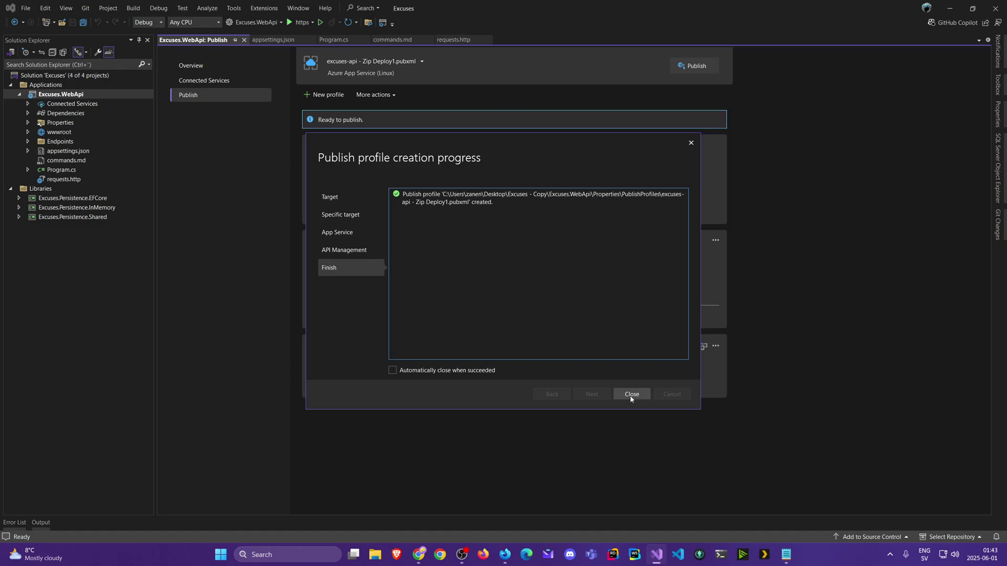
pyautogui.click(631, 396)
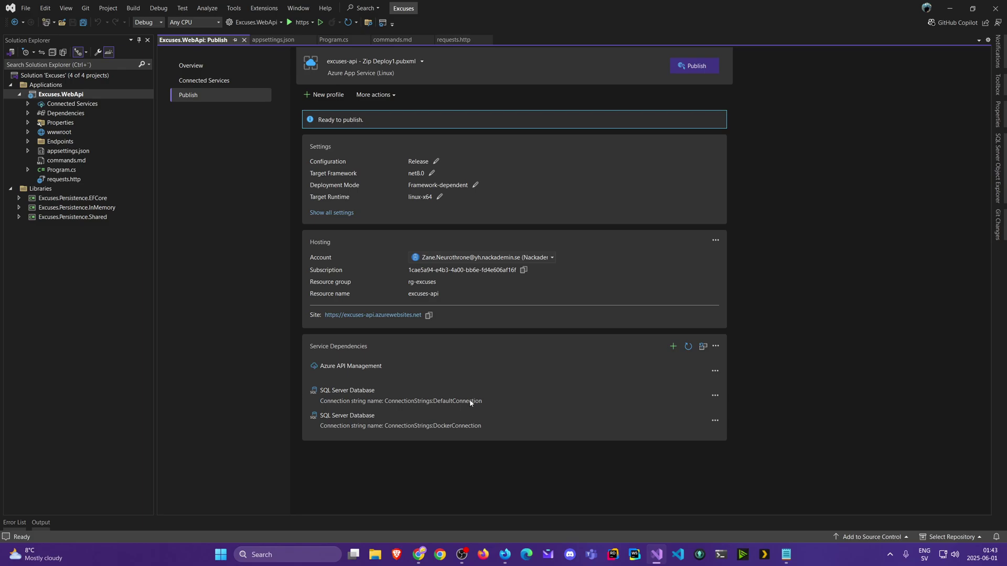
# Step: Publish the Excuses.WebApi project to the excuses-api App Service
pyautogui.click(696, 73)
pyautogui.click(695, 69)
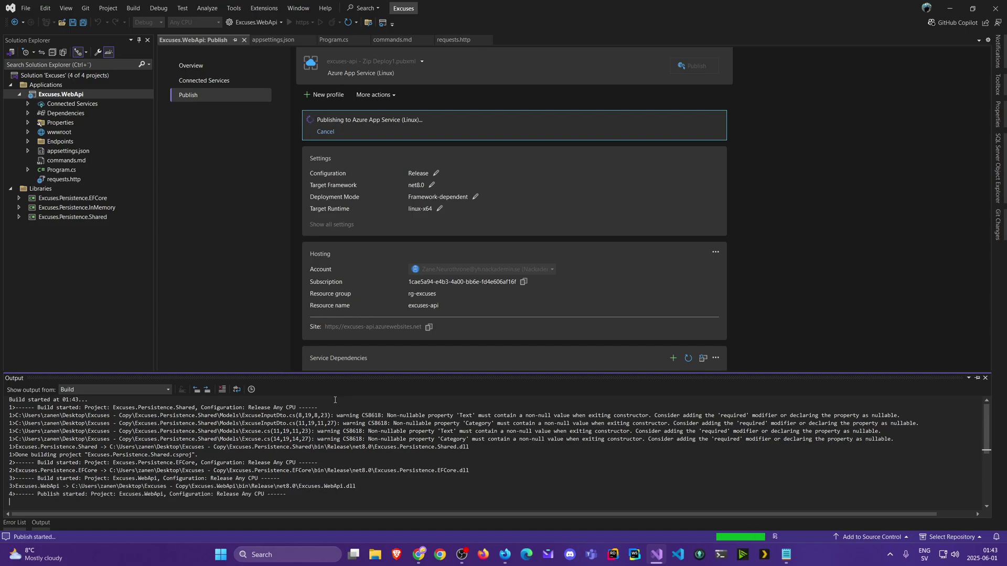
# Step: Switch to the Azure portal and open a blank new connection string entry in the excuses-api environment variables
pyautogui.click(419, 554)
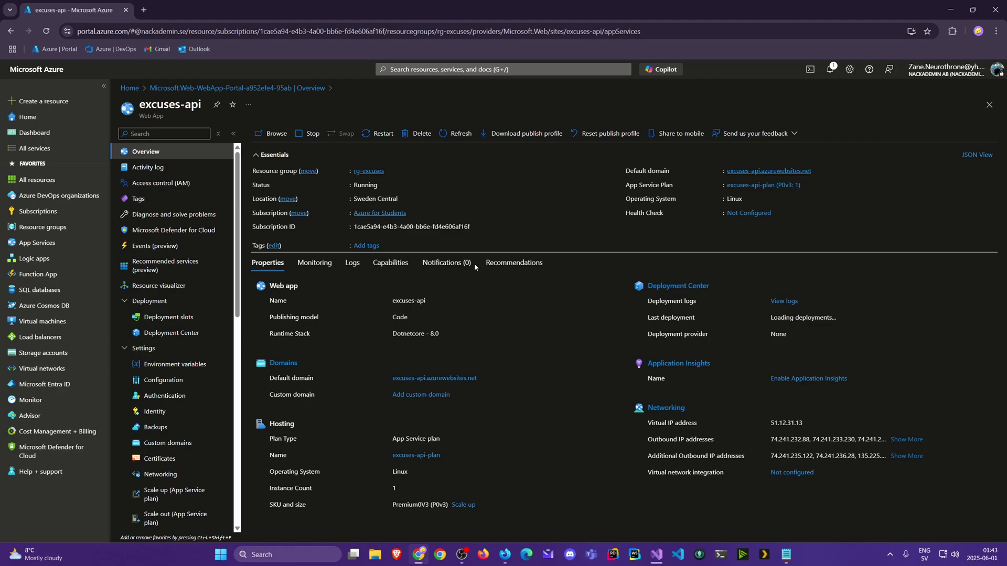
pyautogui.click(172, 365)
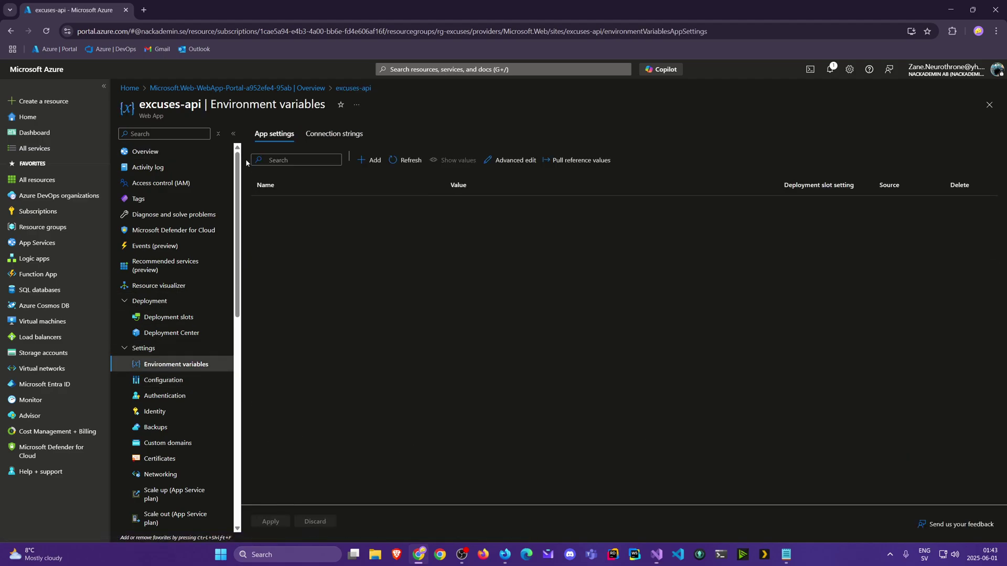
pyautogui.click(319, 137)
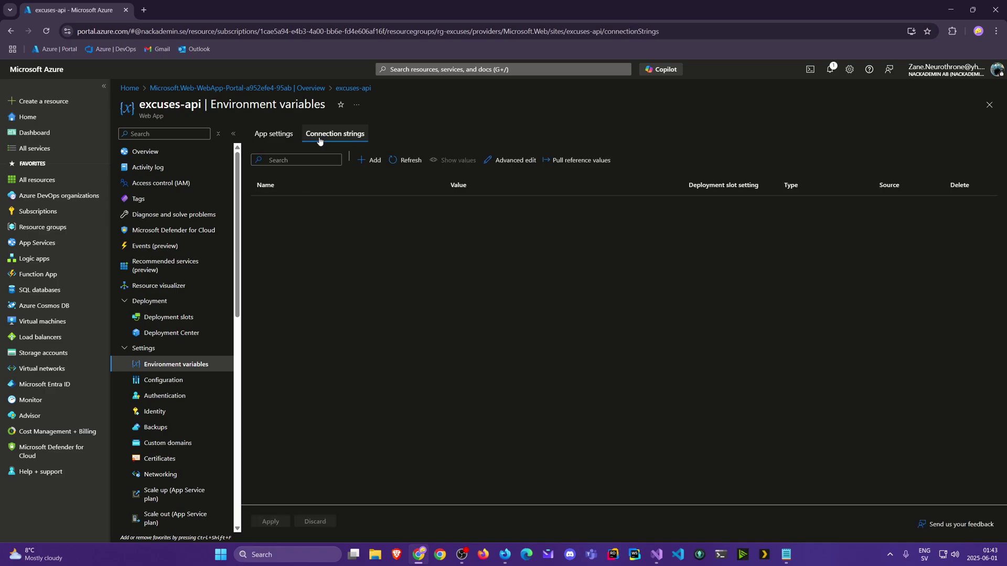
pyautogui.click(362, 164)
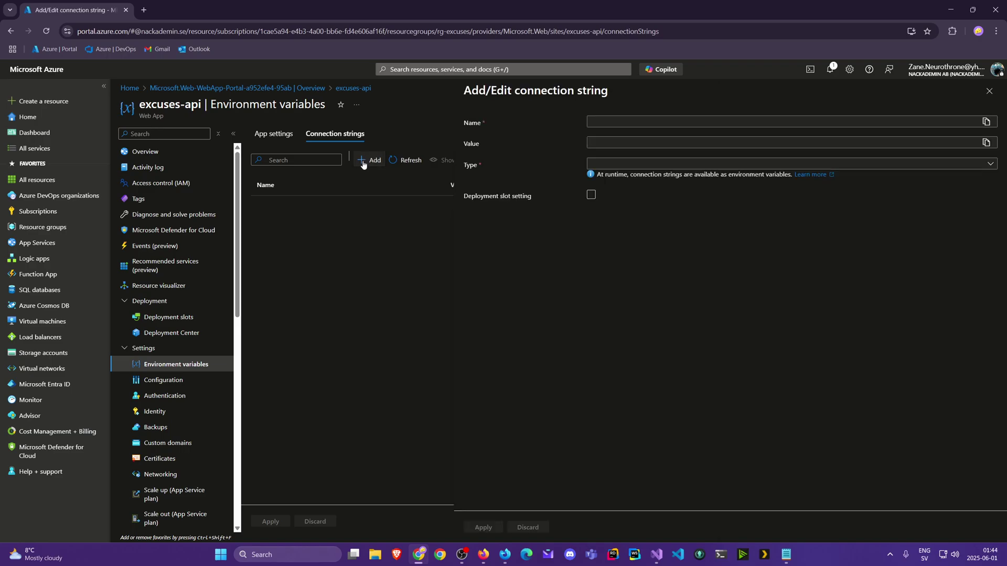
# Step: In Visual Studio, try inserting the indexer ["Something"] after builder.Configuration in the GetConnectionString call of Program.cs
pyautogui.click(656, 554)
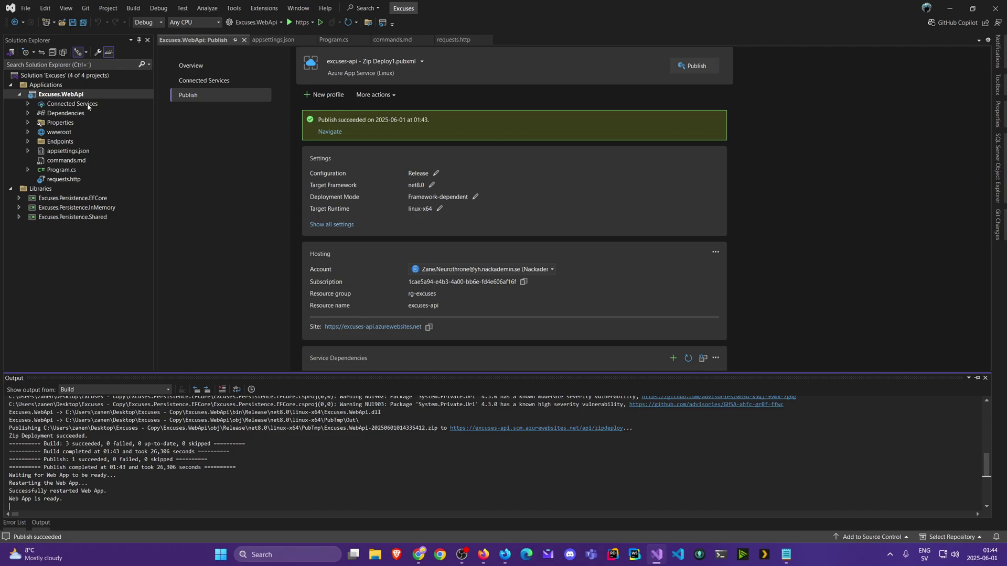
pyautogui.click(344, 39)
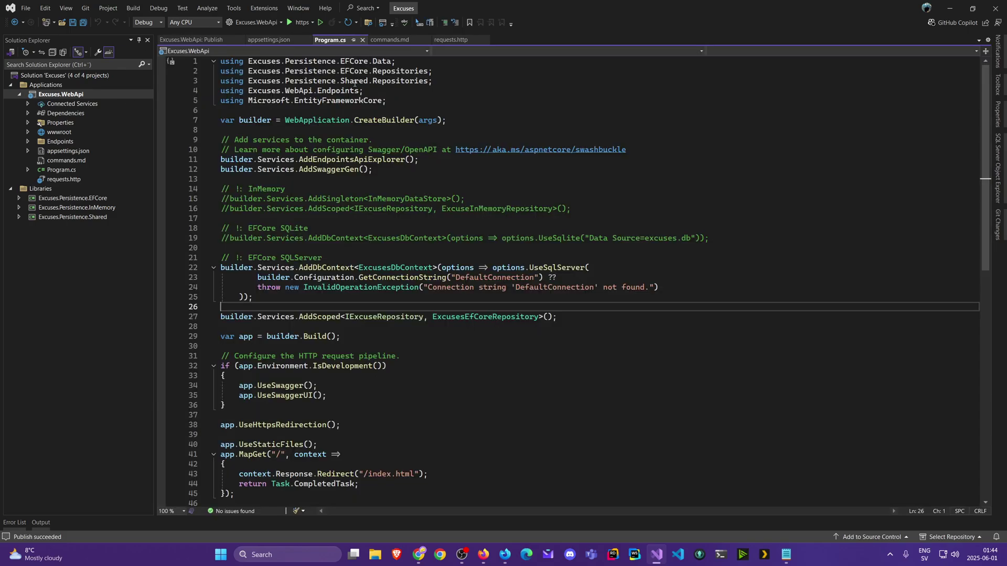
pyautogui.doubleClick(403, 277)
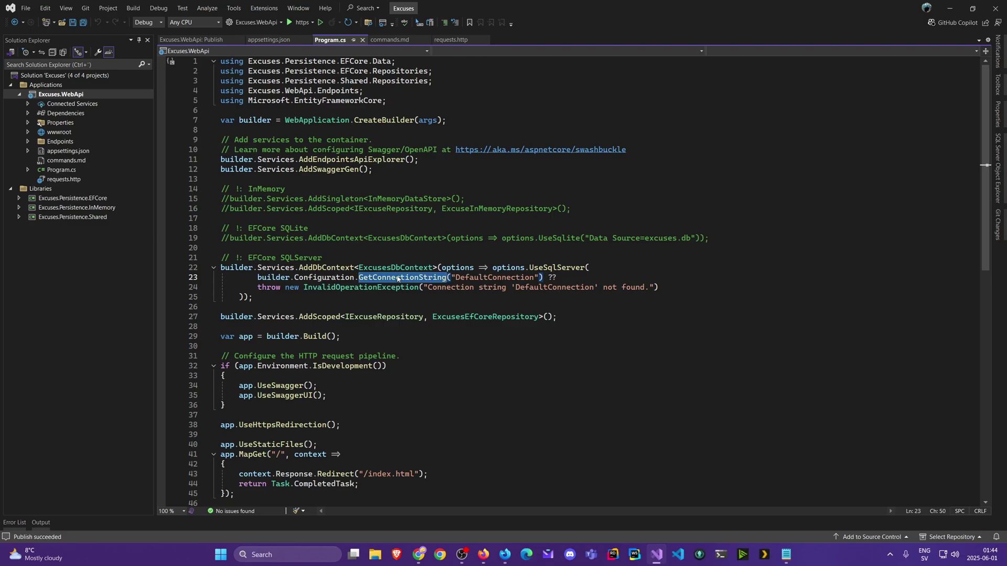
pyautogui.click(354, 277)
pyautogui.write('[')
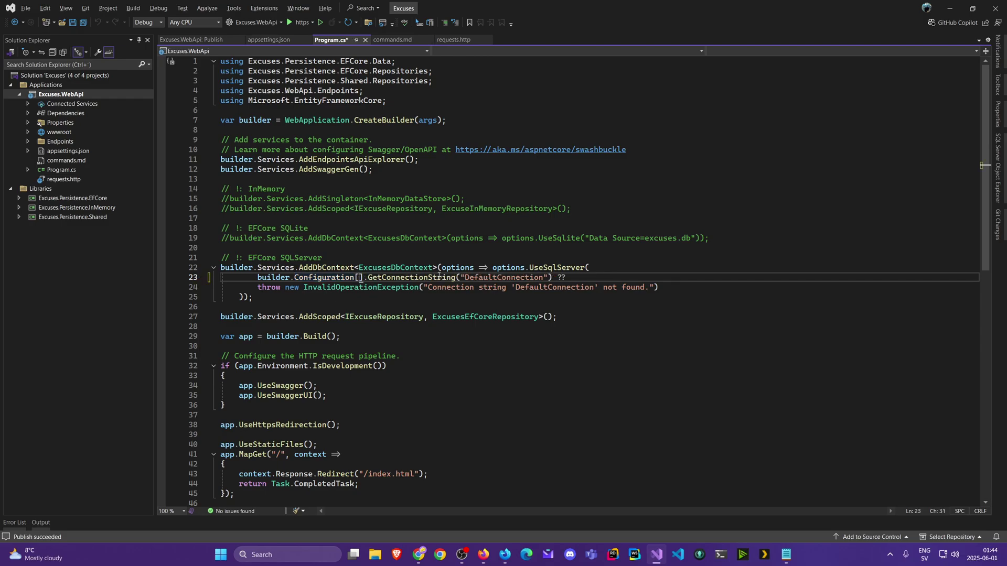
pyautogui.write('"')
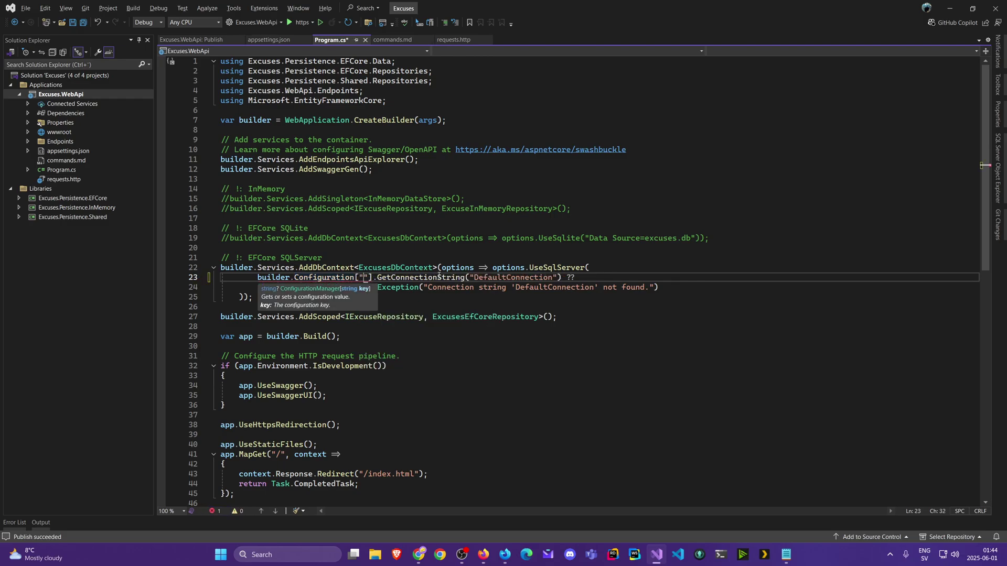
pyautogui.write('Something')
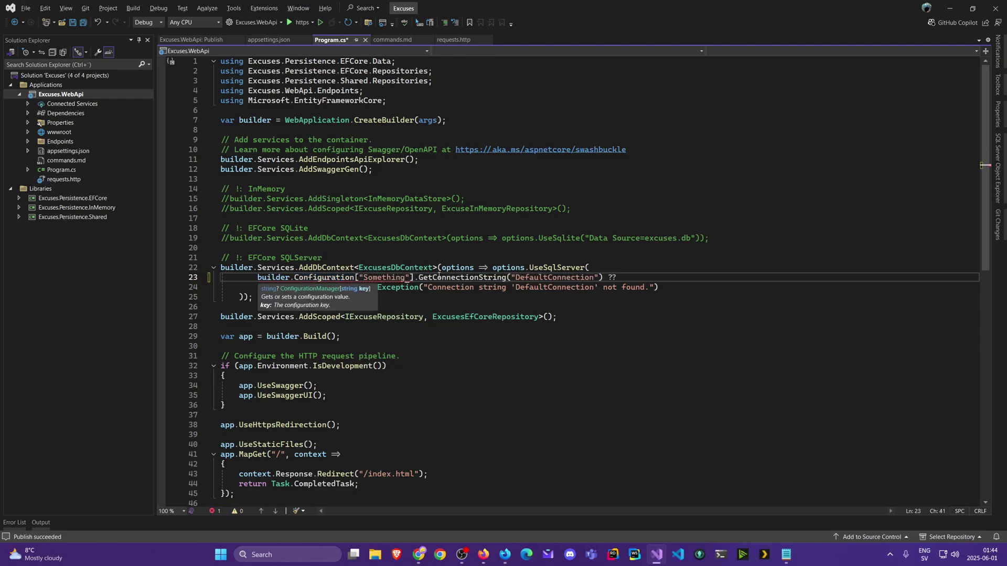
# Step: Remove the ["Something"] indexer after builder.Configuration and save Program.cs
pyautogui.press('BackSpace')
pyautogui.press('BackSpace')
pyautogui.press('BackSpace')
pyautogui.press('BackSpace')
pyautogui.press('BackSpace')
pyautogui.press('BackSpace')
pyautogui.press('BackSpace')
pyautogui.press('BackSpace')
pyautogui.press('BackSpace')
pyautogui.press('BackSpace')
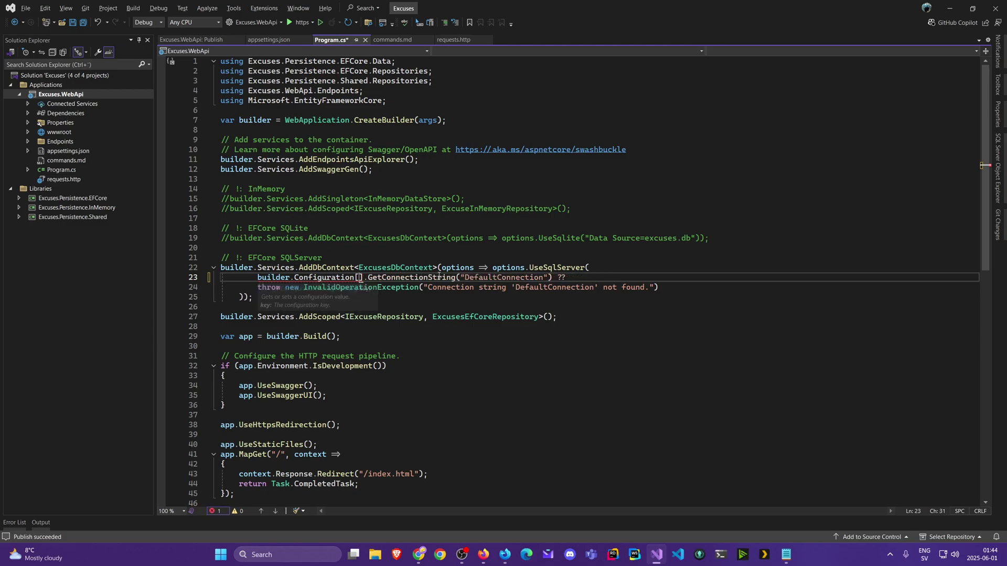
pyautogui.press('BackSpace')
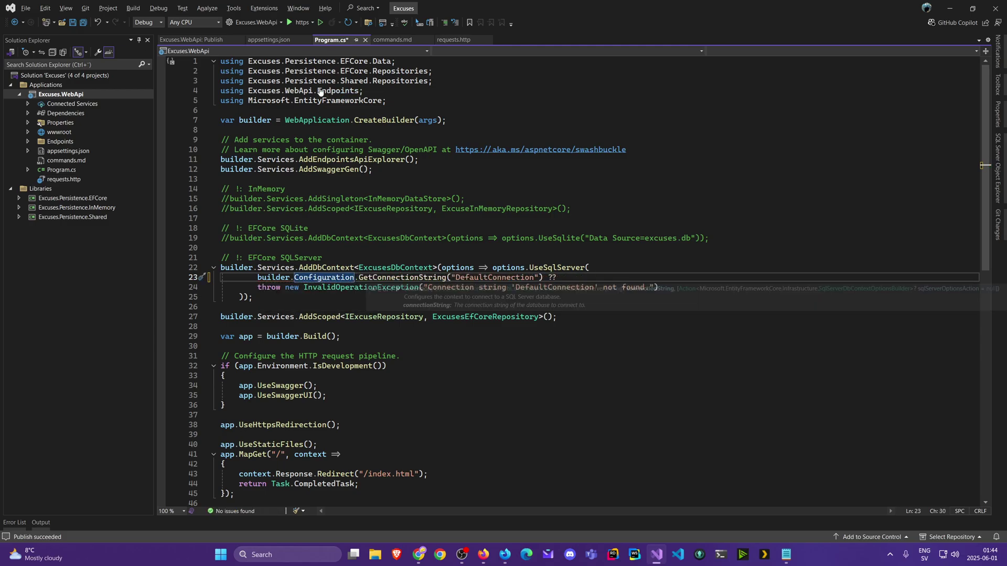
pyautogui.hotkey('ctrl', 's')
# Step: In appsettings.json, add a "FrontendUrl" entry with an empty string value after the ConnectionStrings section
pyautogui.click(272, 41)
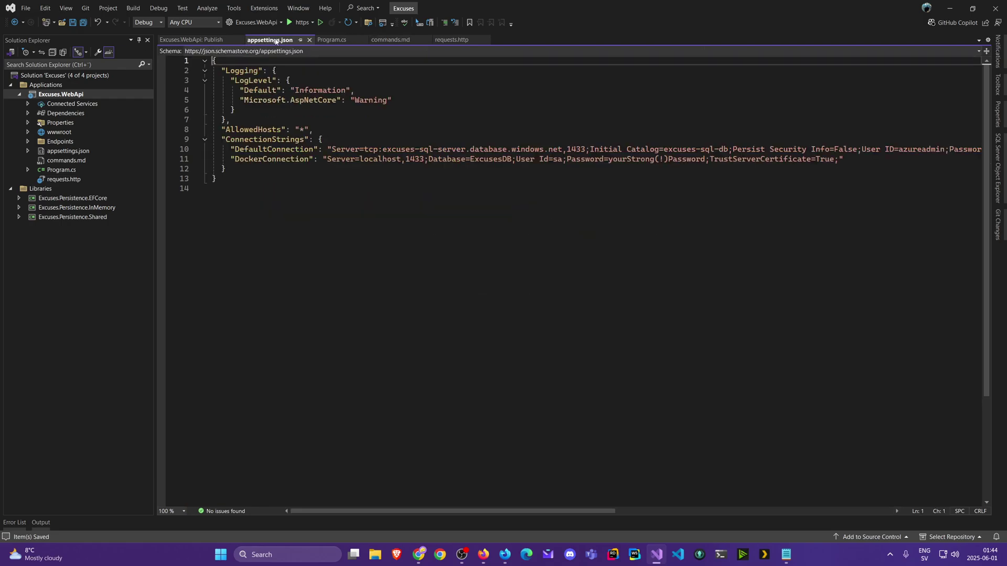
pyautogui.click(266, 170)
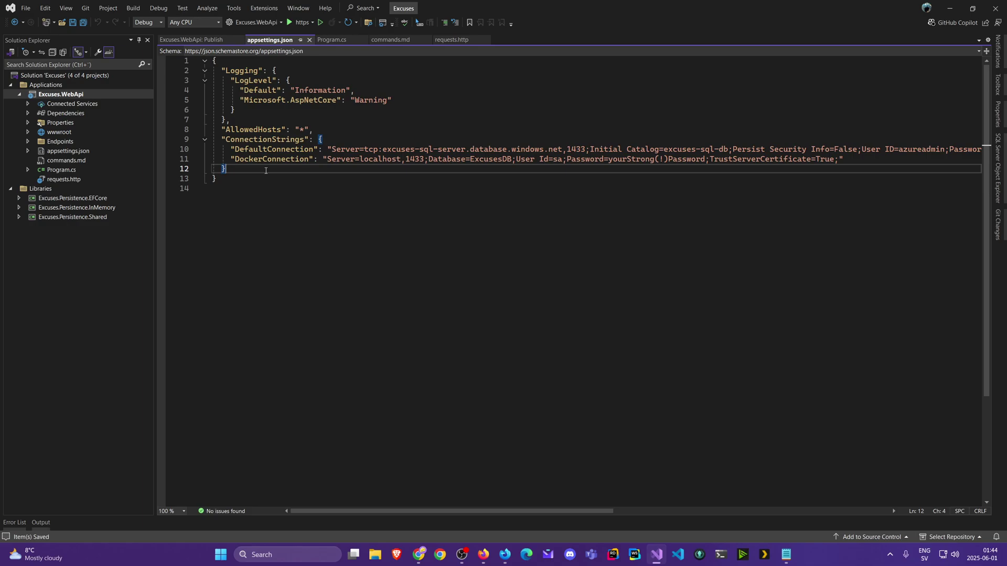
pyautogui.write(',')
pyautogui.press('Return')
pyautogui.write('"Fr')
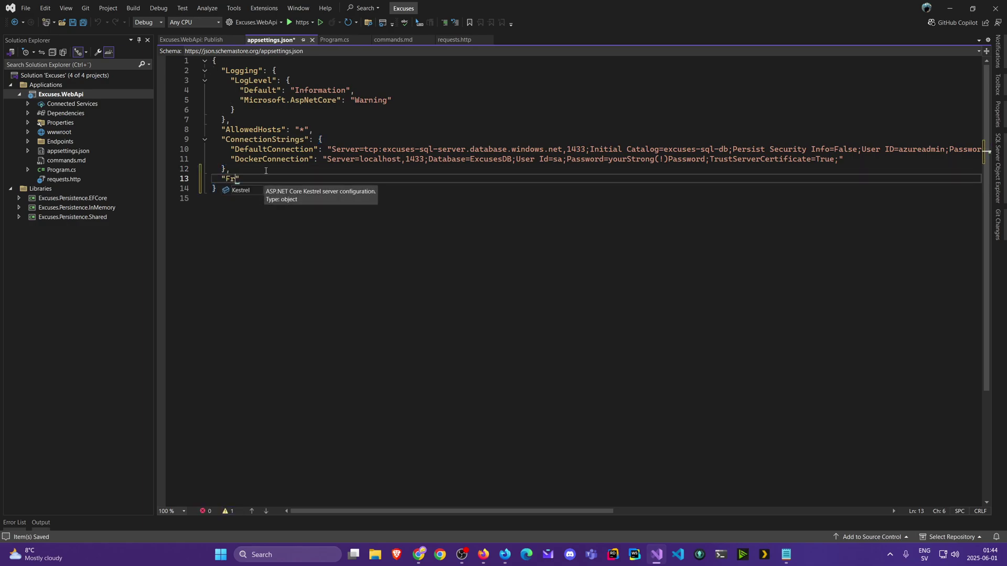
pyautogui.write('ontendUrl":  "')
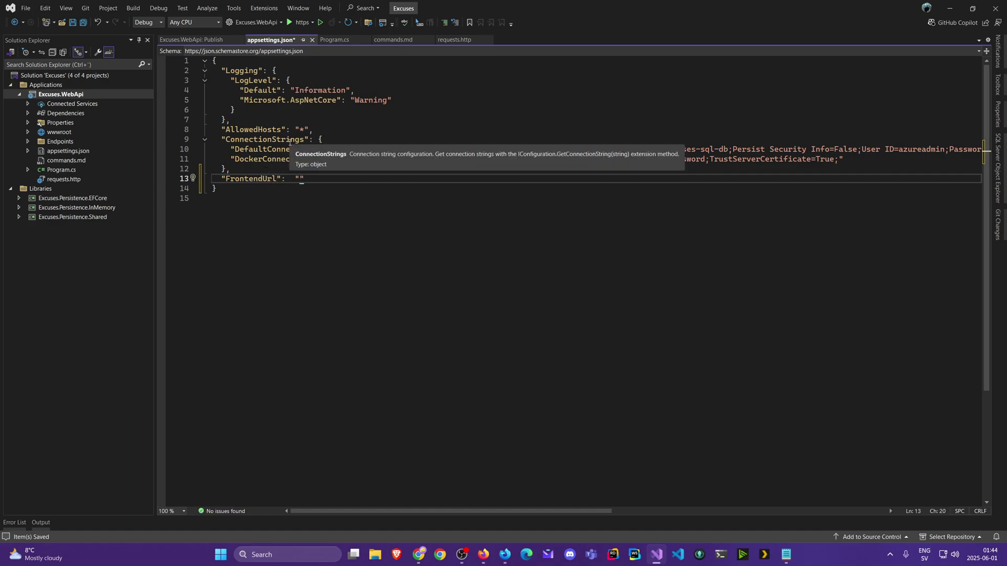
# Step: Copy the DefaultConnection key name from appsettings.json into the name of the new connection string in the Azure portal
pyautogui.doubleClick(244, 139)
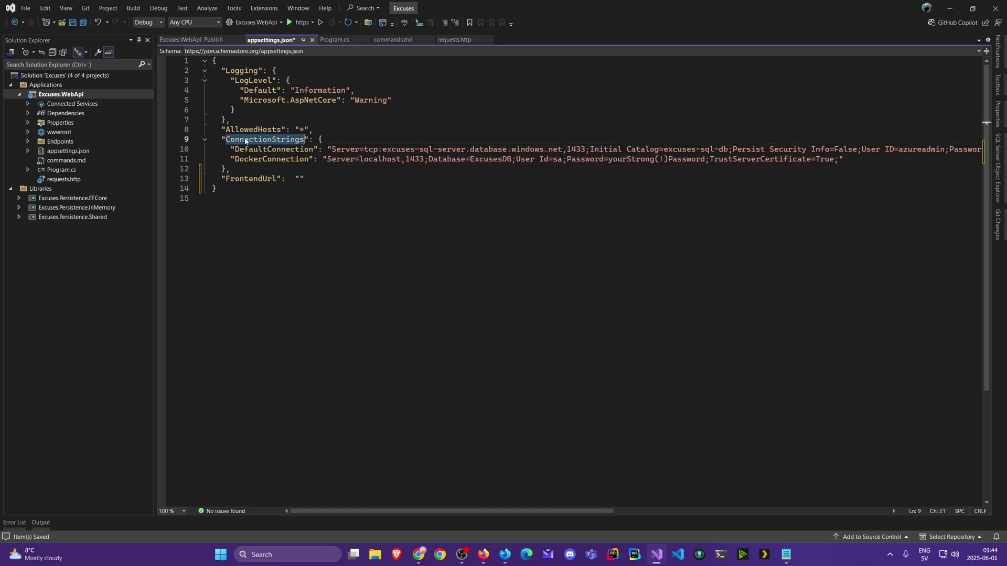
pyautogui.doubleClick(283, 150)
pyautogui.hotkey('ctrl', 'c')
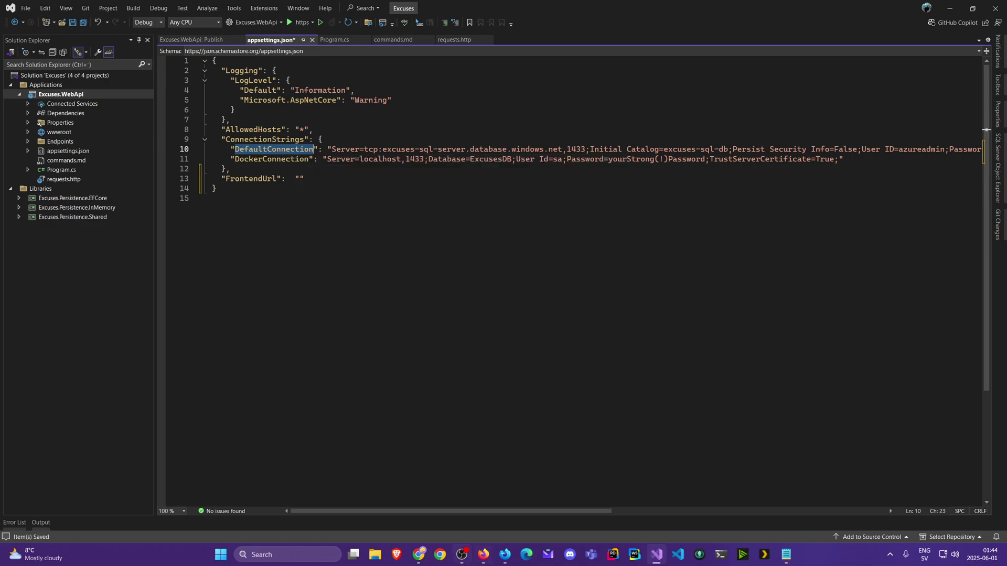
pyautogui.click(419, 554)
pyautogui.click(609, 121)
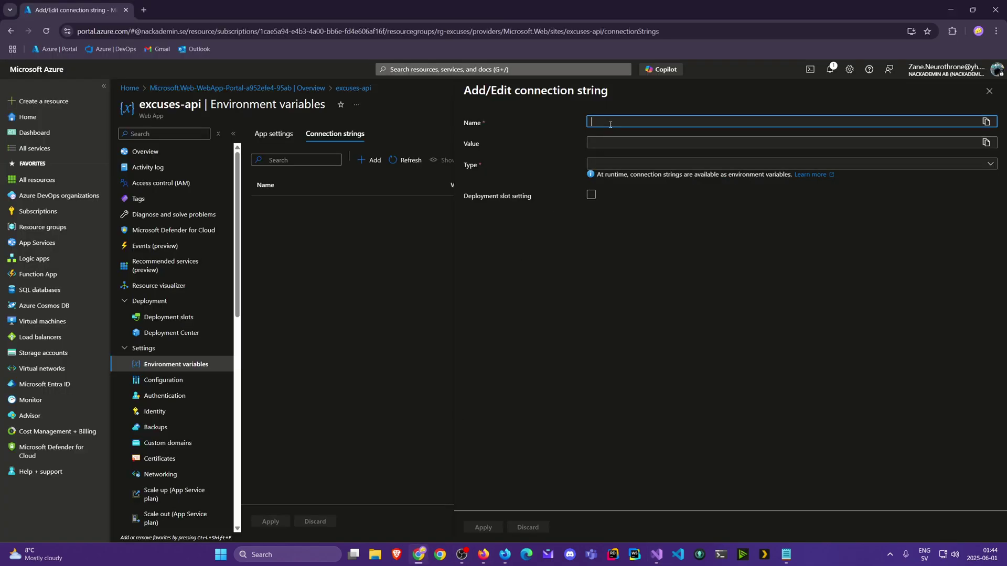
pyautogui.hotkey('ctrl', 'v')
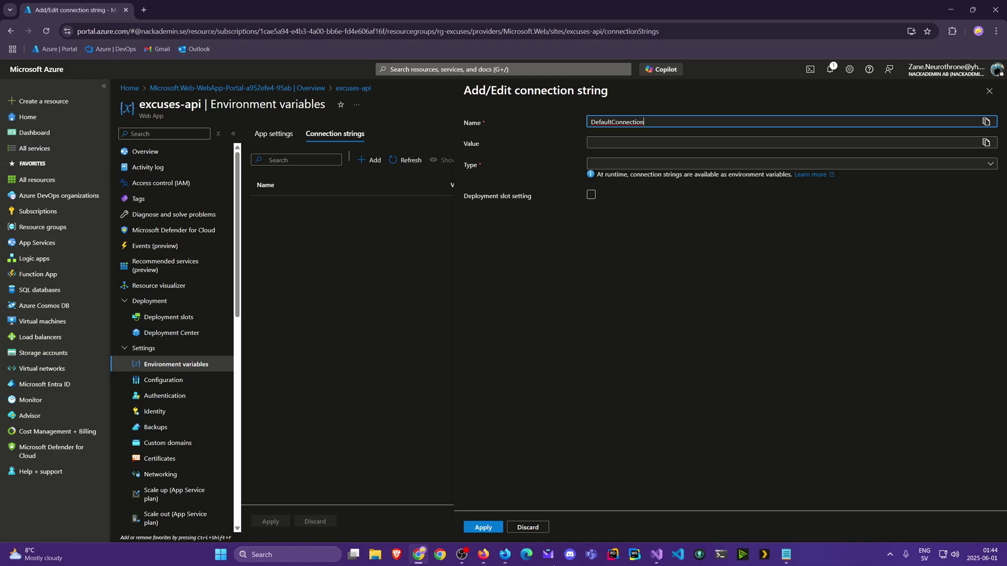
# Step: Copy the DefaultConnection value, which includes the database password, from appsettings.json into the Azure connection string's Value field
pyautogui.click(657, 554)
pyautogui.click(331, 150)
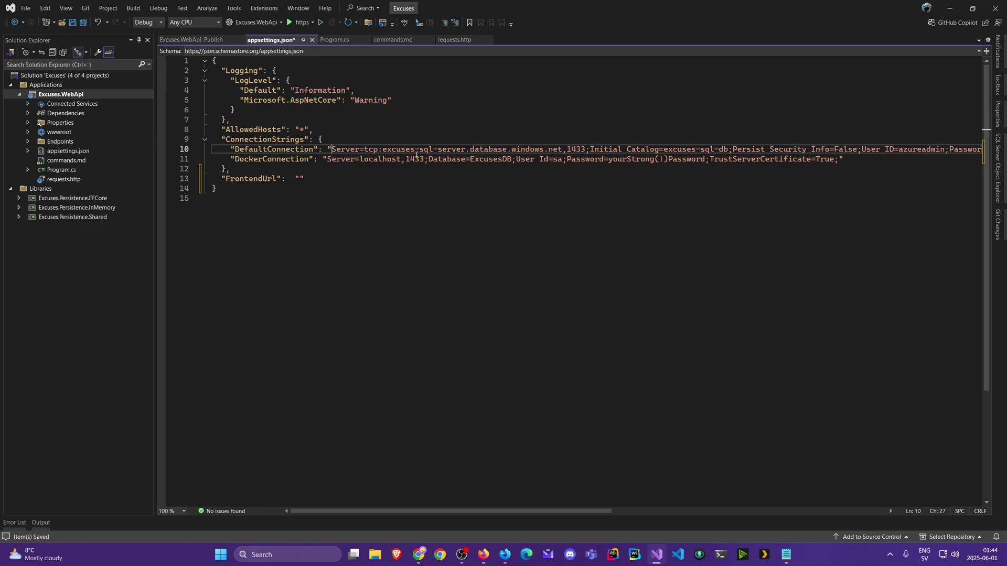
pyautogui.hotkey('shift', 'End')
pyautogui.hotkey('shift', 'Left')
pyautogui.hotkey('shift', 'Left')
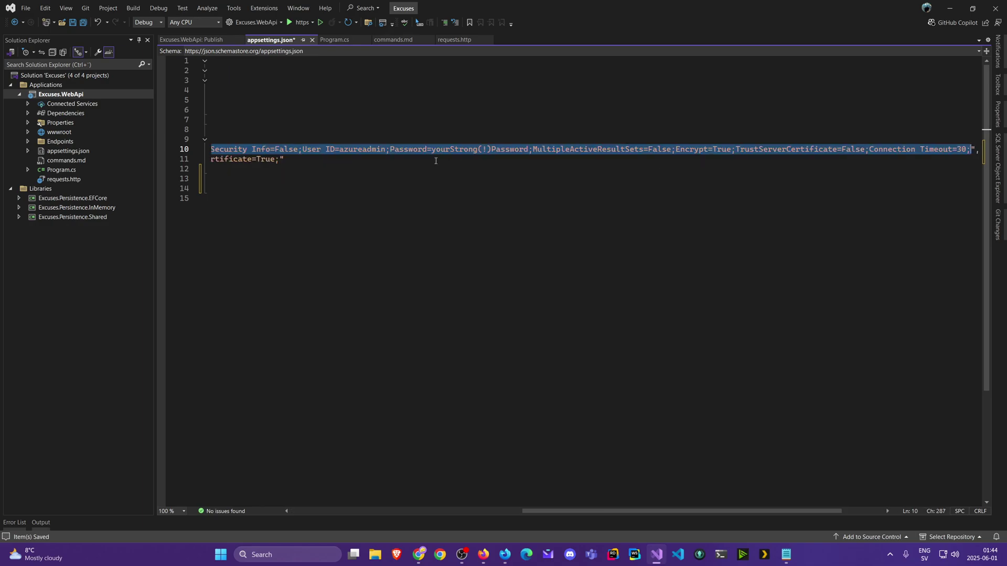
pyautogui.press('Home')
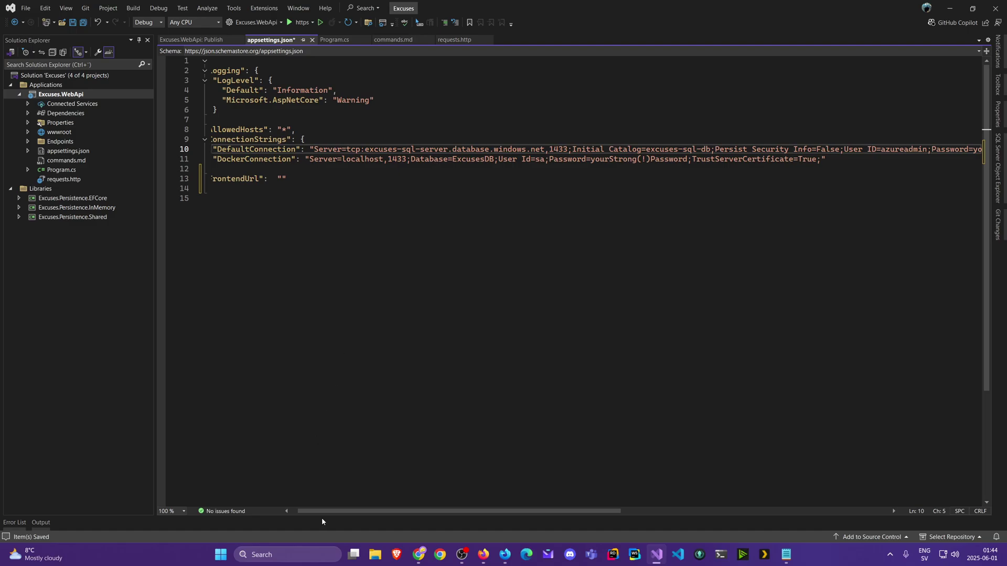
pyautogui.click(419, 554)
pyautogui.click(619, 146)
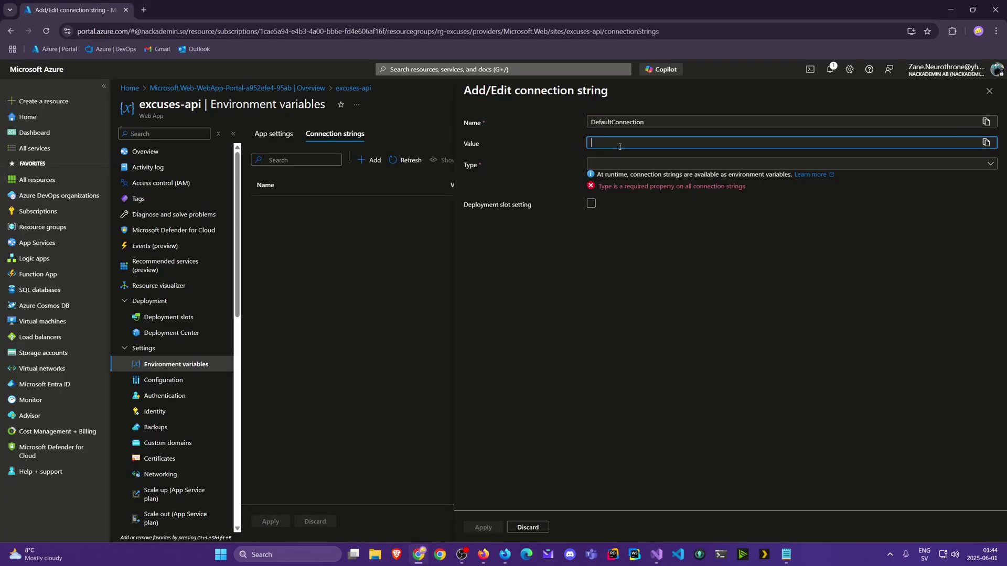
pyautogui.hotkey('ctrl', 'v')
# Step: Set the connection string type to SQLServer, apply the entry and save the app's connection string changes
pyautogui.click(609, 162)
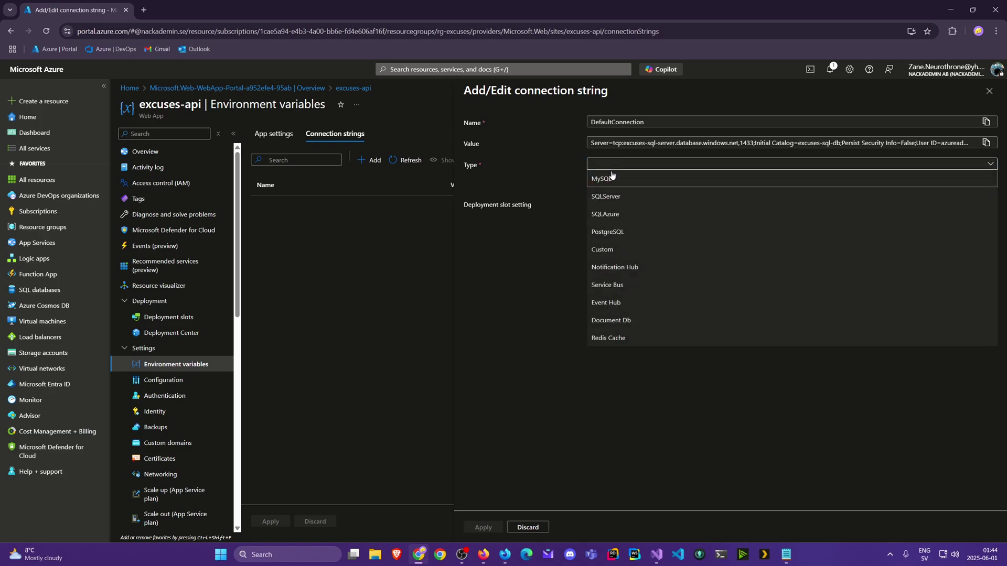
pyautogui.click(616, 199)
pyautogui.click(590, 275)
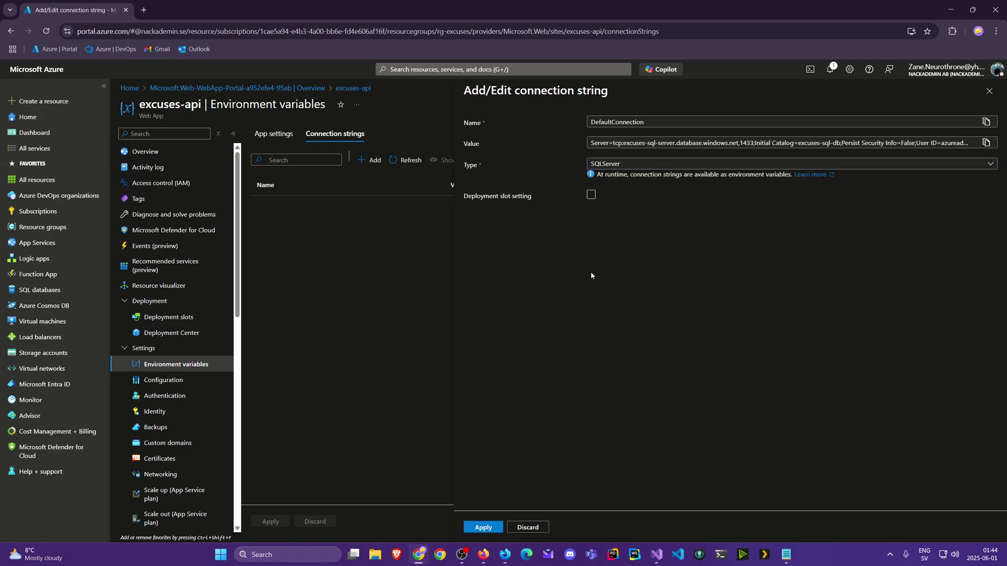
pyautogui.click(486, 528)
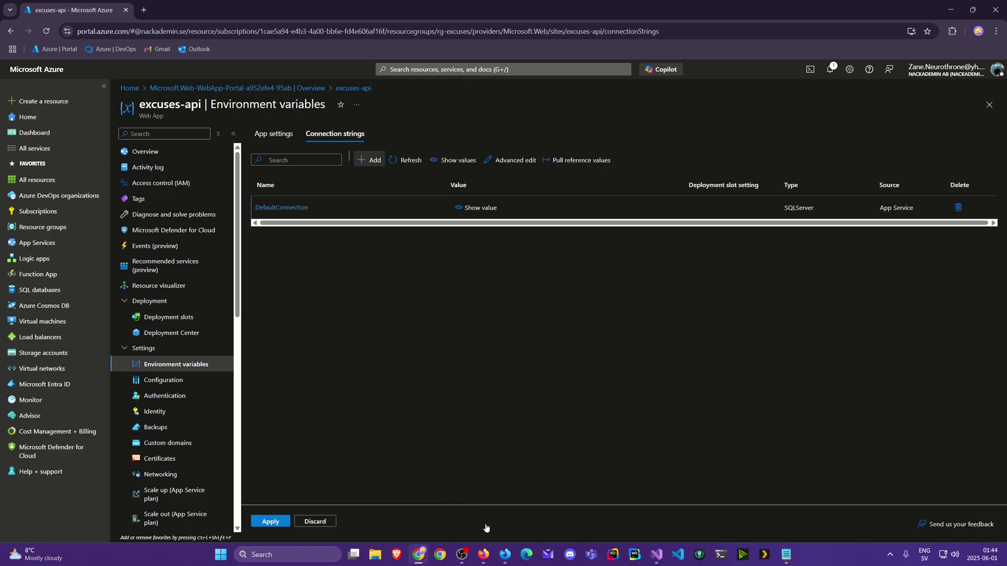
pyautogui.click(273, 524)
pyautogui.click(278, 213)
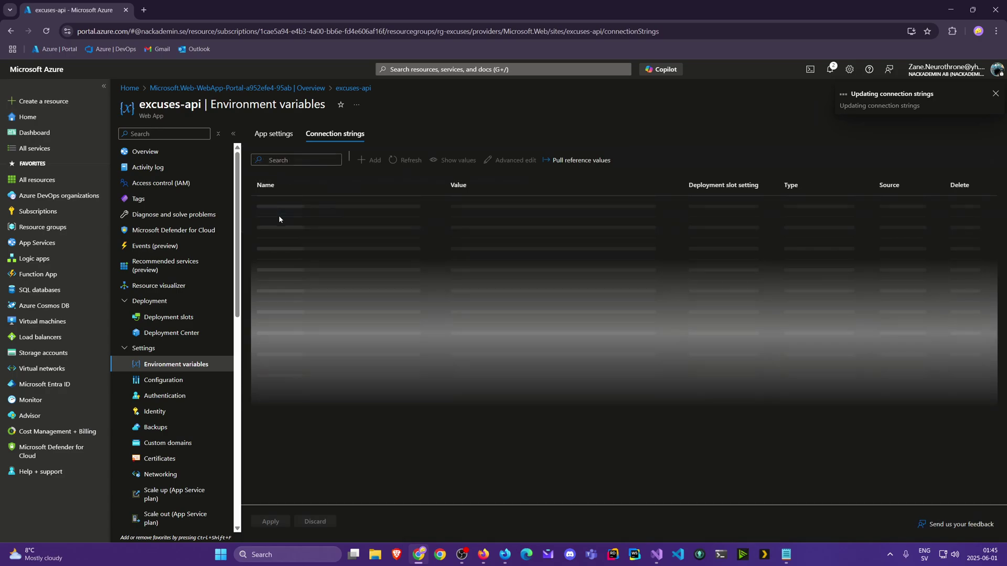
# Step: Switch to Visual Studio, view the Publish page and save appsettings.json with the FrontendUrl entry
pyautogui.click(657, 555)
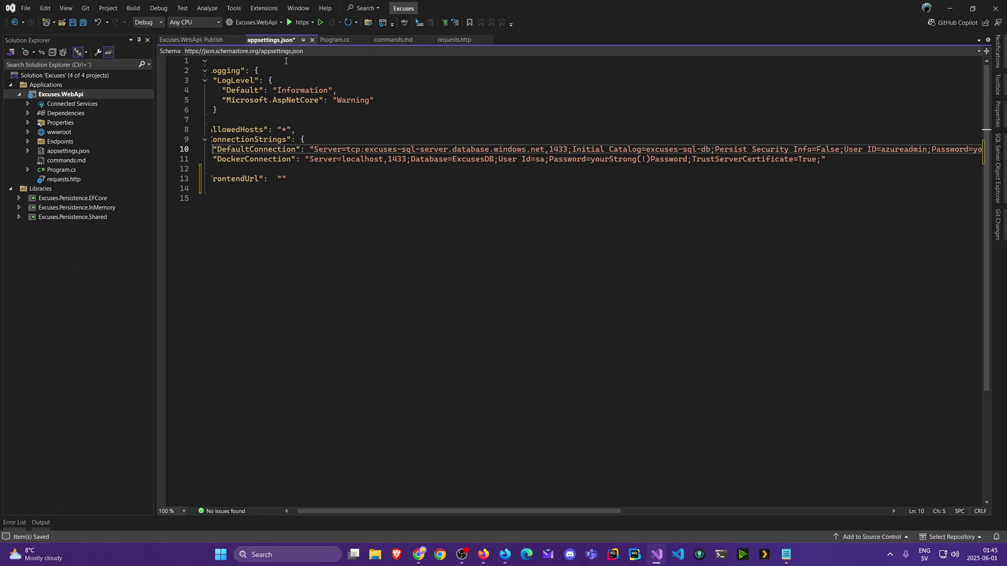
pyautogui.click(199, 40)
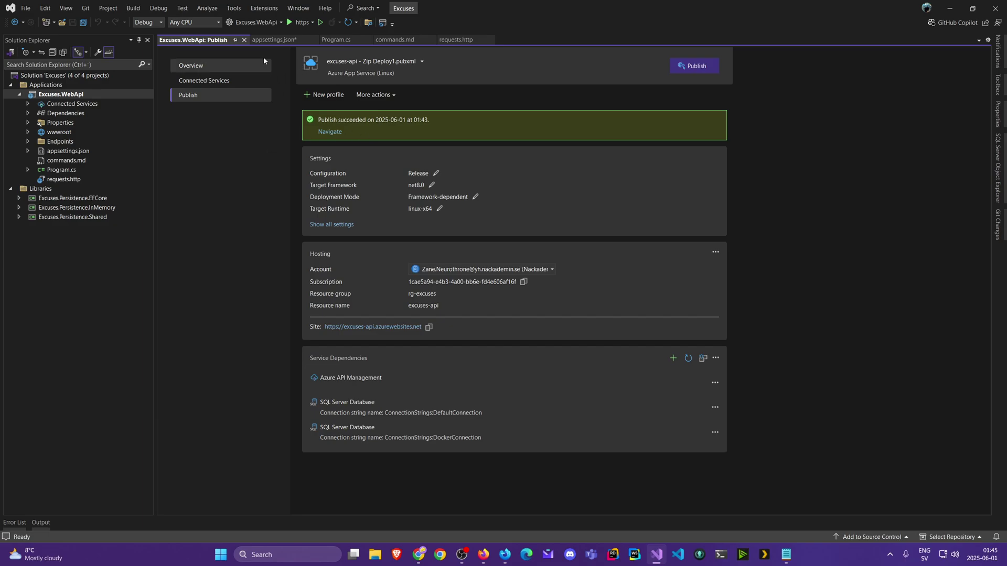
pyautogui.click(272, 39)
pyautogui.click(269, 201)
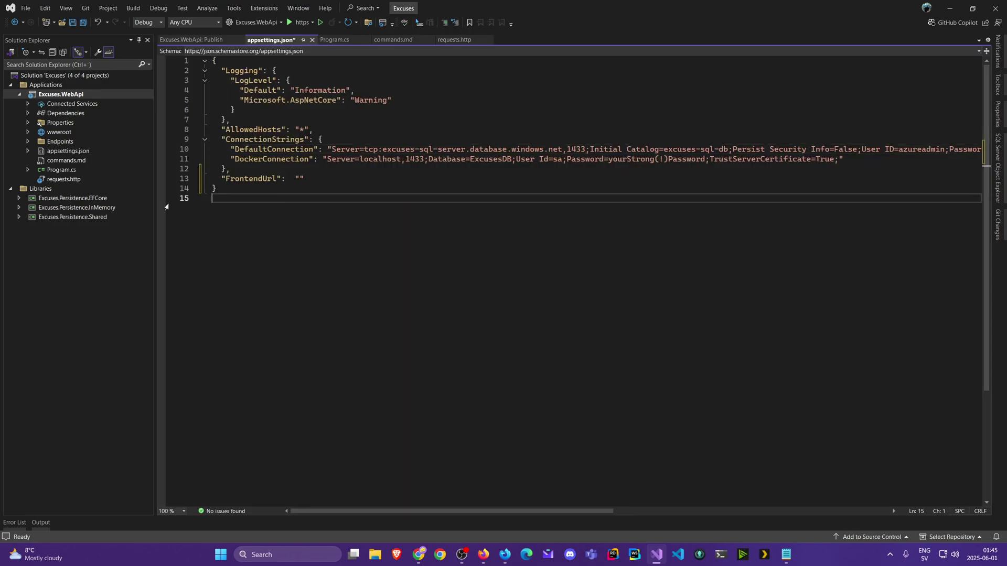
pyautogui.hotkey('ctrl', 's')
# Step: In the Azure portal, start a new excuses-api app setting named FrontendUrl with "" as its value
pyautogui.moveTo(418, 555)
pyautogui.click(418, 554)
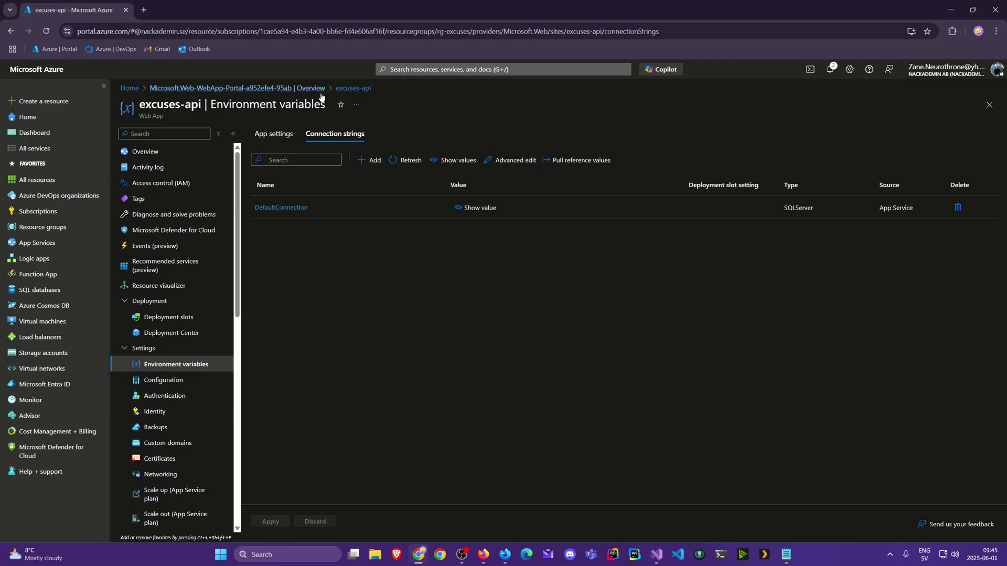
pyautogui.click(273, 133)
pyautogui.click(373, 160)
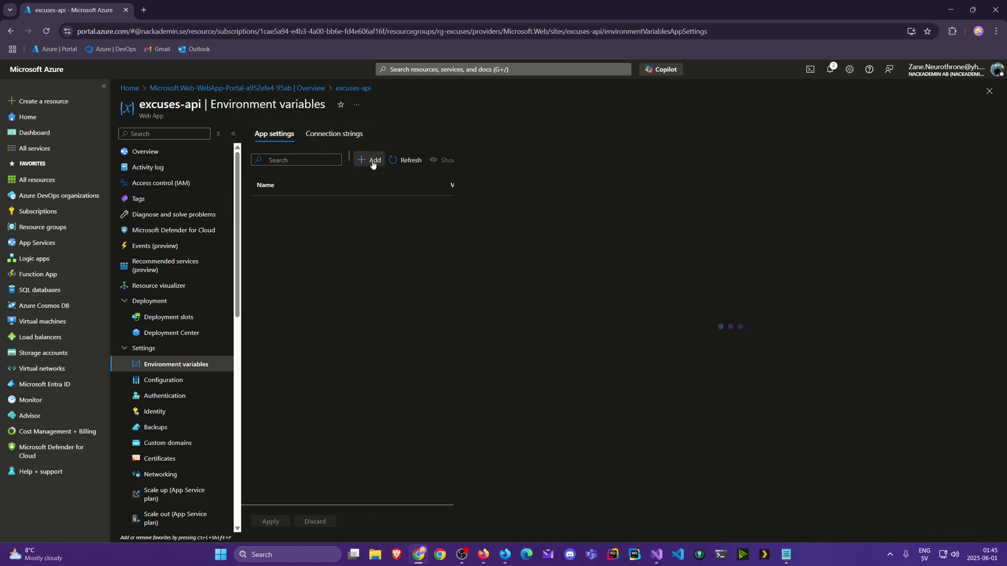
pyautogui.write('FrontendUrl')
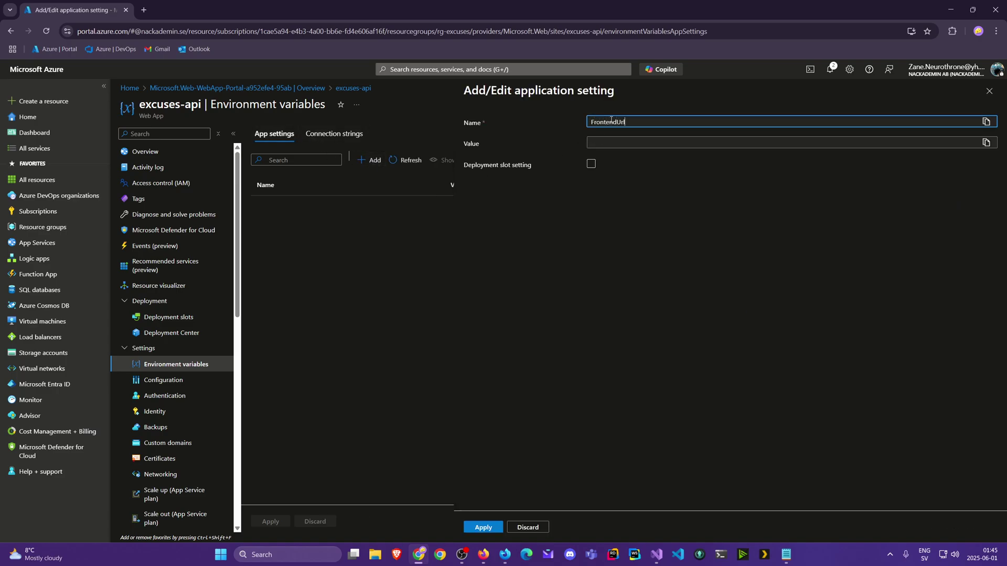
pyautogui.press('Tab')
pyautogui.click(622, 143)
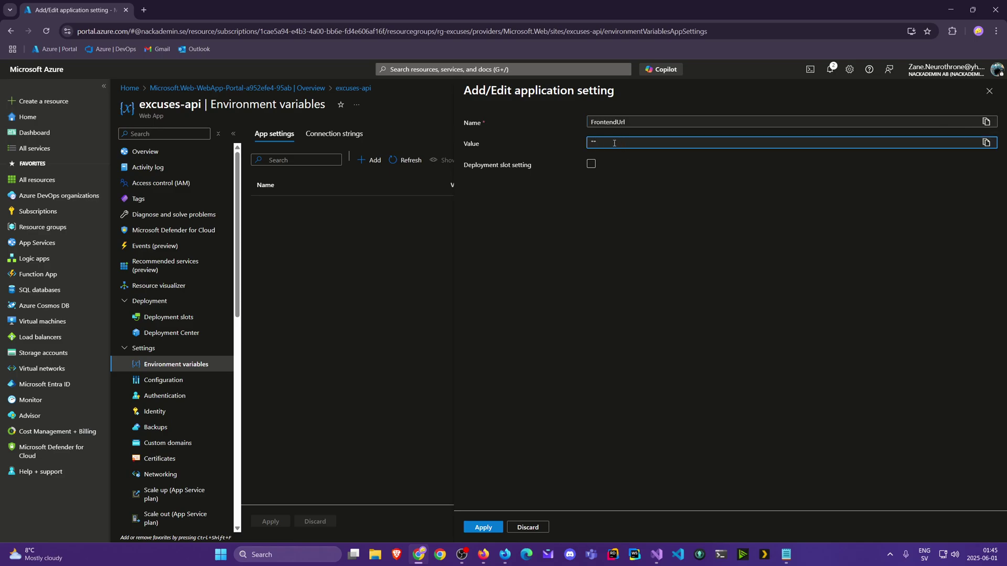
pyautogui.hotkey('ctrl', 'a')
# Step: In Visual Studio, replace the empty string value of FrontendUrl in appsettings.json with a pair of braces
pyautogui.click(657, 554)
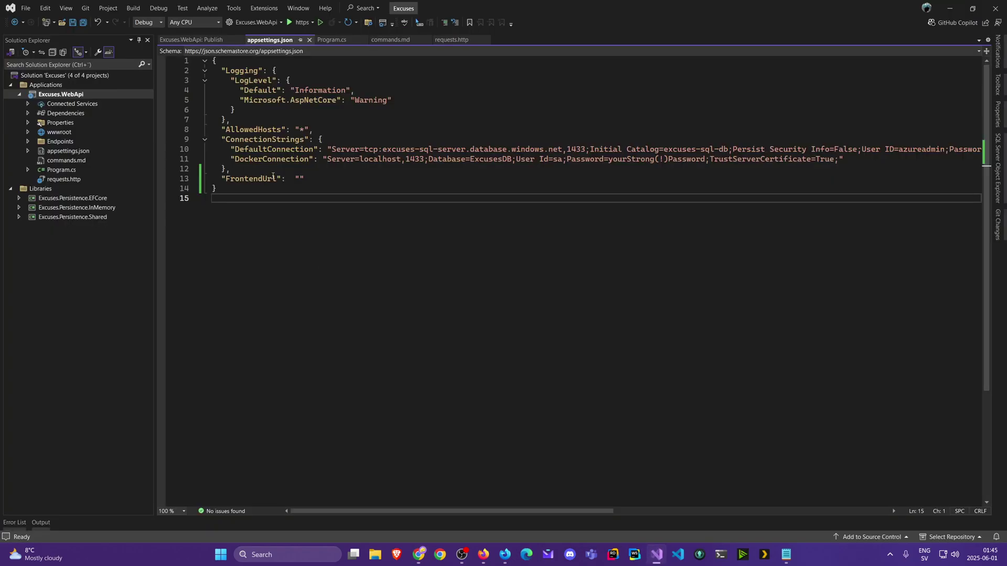
pyautogui.doubleClick(299, 178)
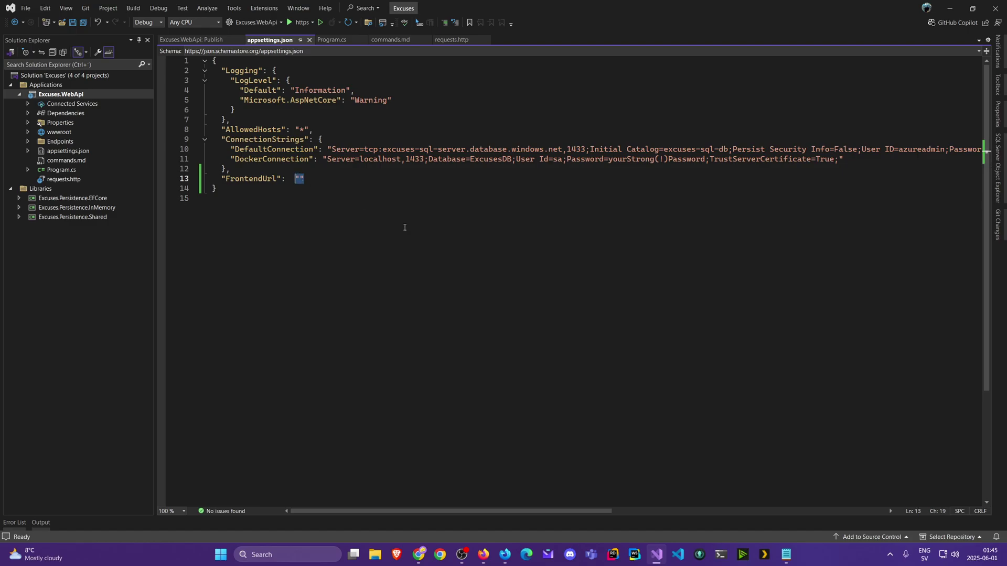
pyautogui.write('{')
pyautogui.press('Return')
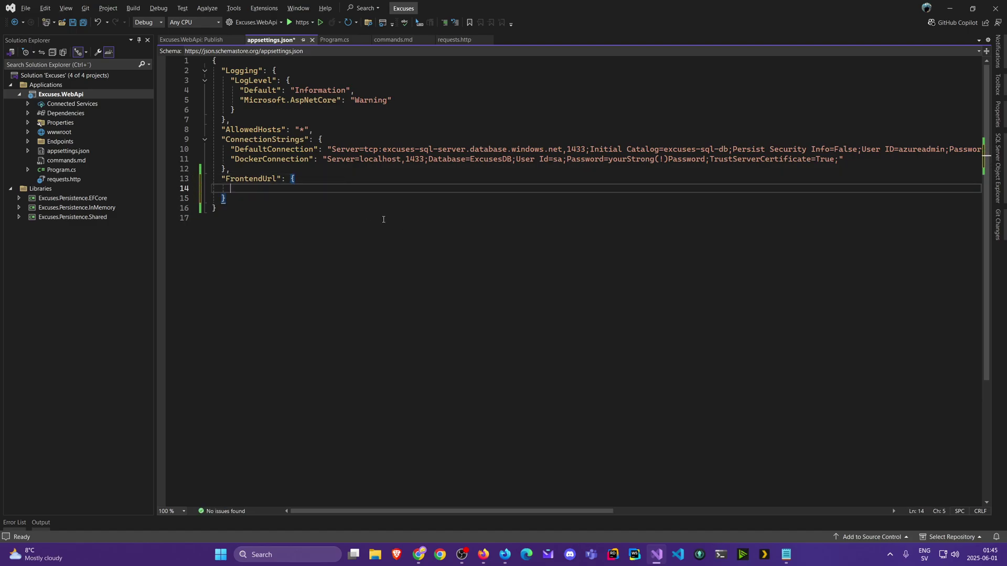
# Step: Rename the FrontendUrl key to Frontend and add a "Url" property with an empty string inside it
pyautogui.press('Up')
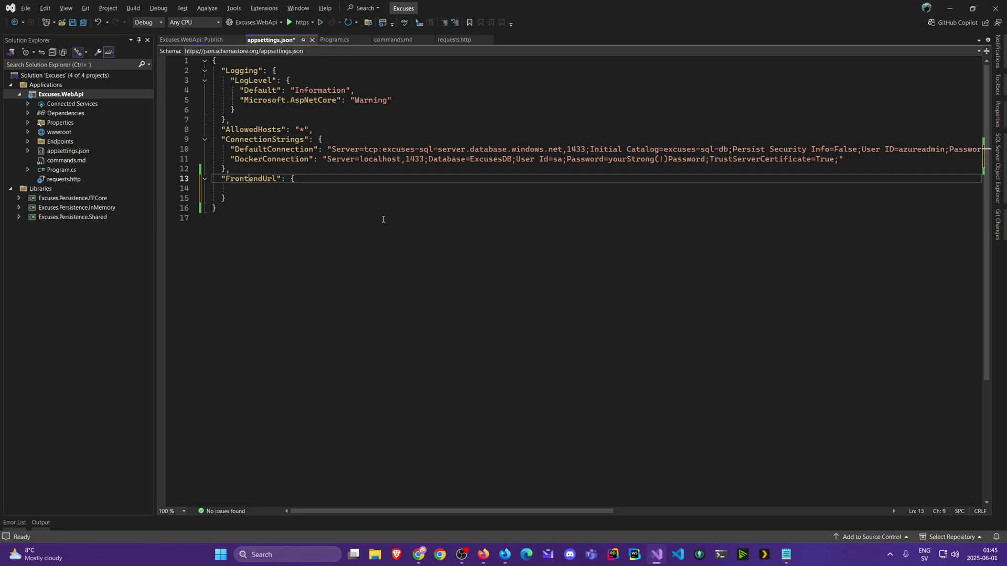
pyautogui.press('Right')
pyautogui.press('Right')
pyautogui.press('Right')
pyautogui.press('Delete')
pyautogui.press('Delete')
pyautogui.press('Delete')
pyautogui.press('Down')
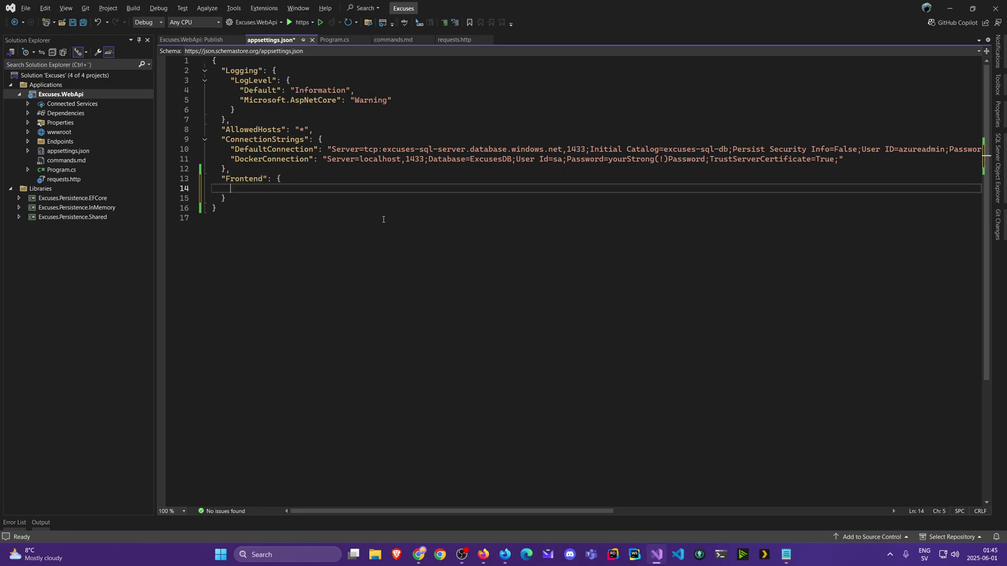
pyautogui.write('"Url":')
pyautogui.press('BackSpace')
pyautogui.write('"')
# Step: In the Azure portal, try adding a double underscore to the new app setting's name and close the entry without applying it
pyautogui.click(430, 555)
pyautogui.click(694, 124)
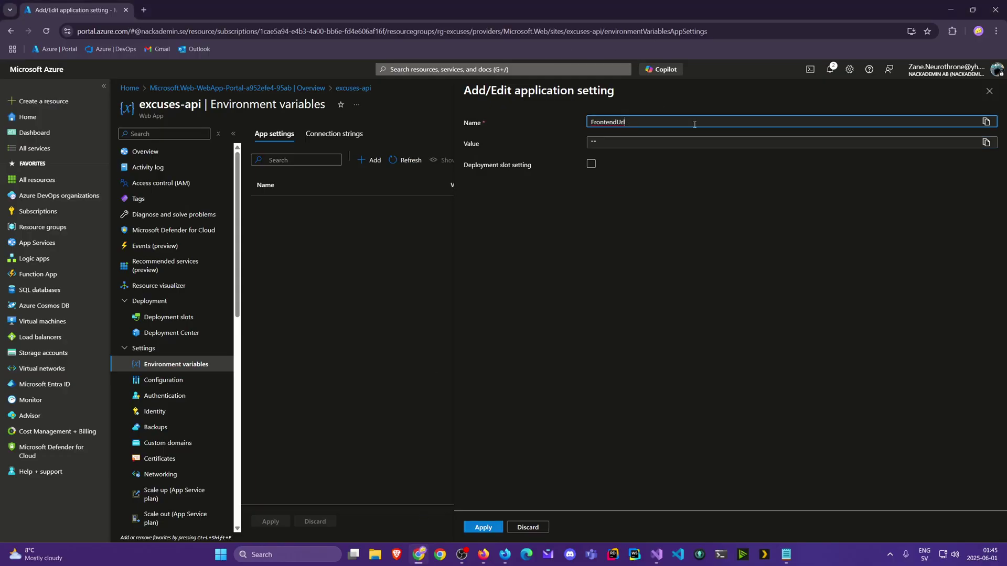
pyautogui.write('__')
pyautogui.click(989, 90)
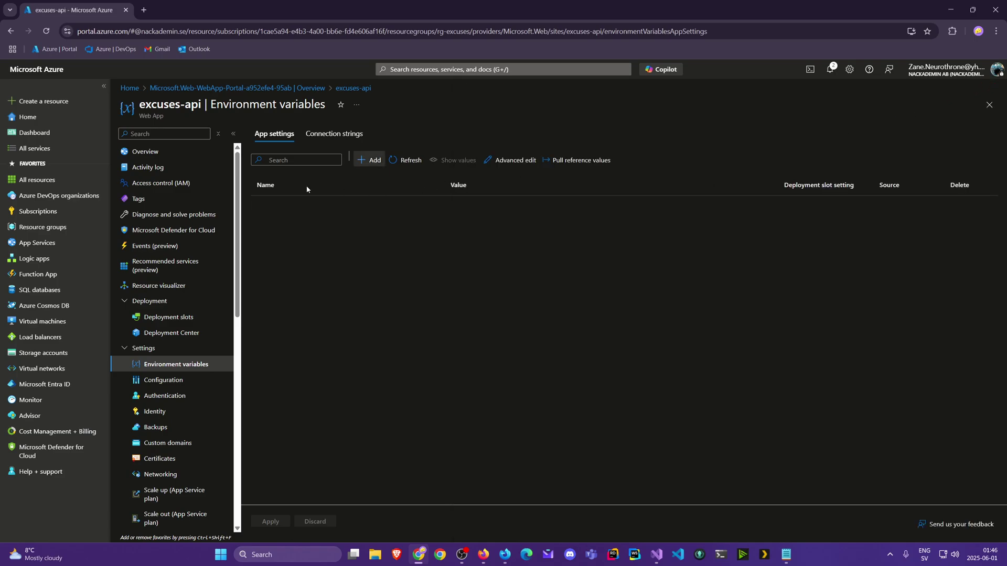
# Step: Open the excuses-api overview and view the deployed site at its default domain
pyautogui.click(146, 152)
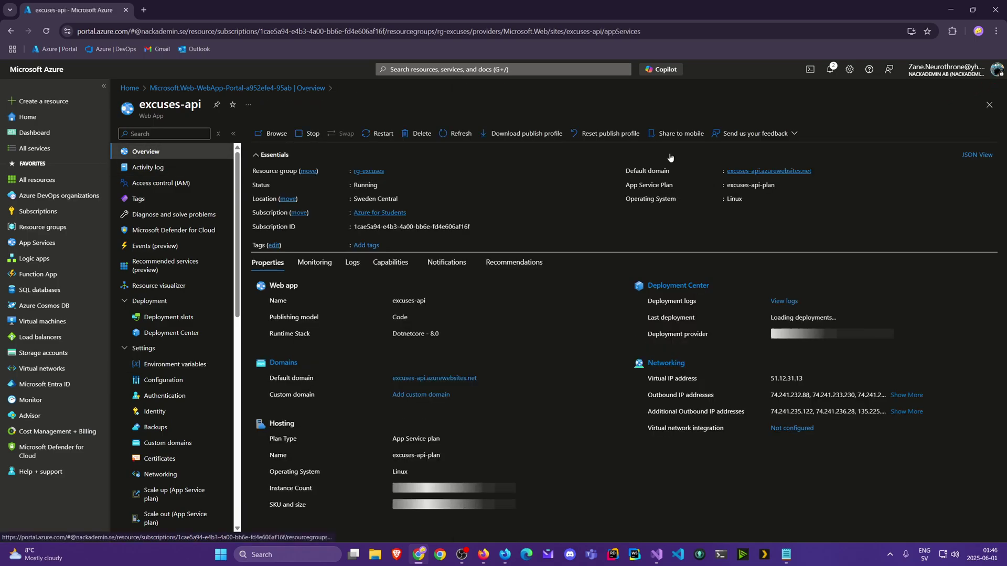
pyautogui.click(768, 171)
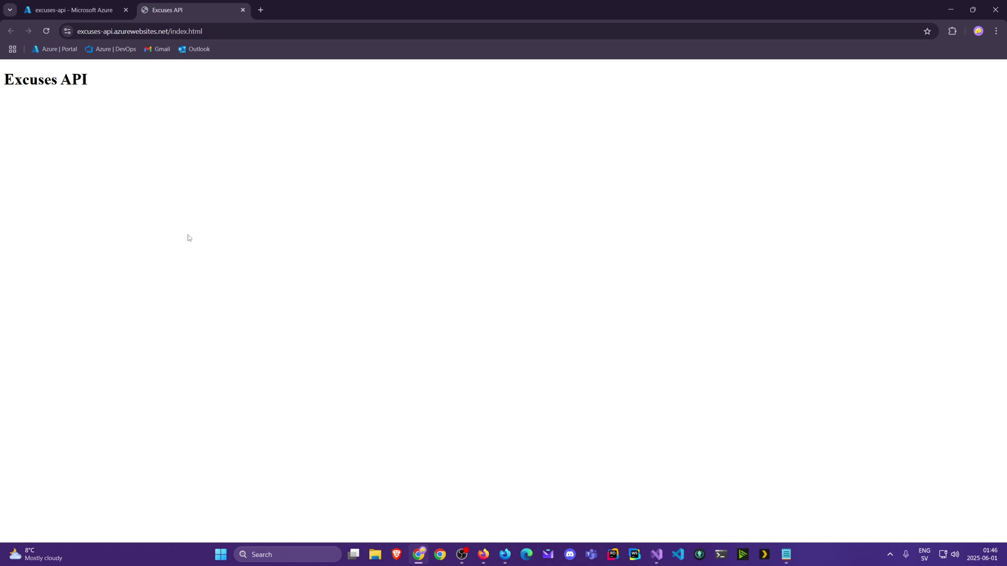
# Step: In Visual Studio, delete the Frontend section from appsettings.json, save the file and close it
pyautogui.click(657, 550)
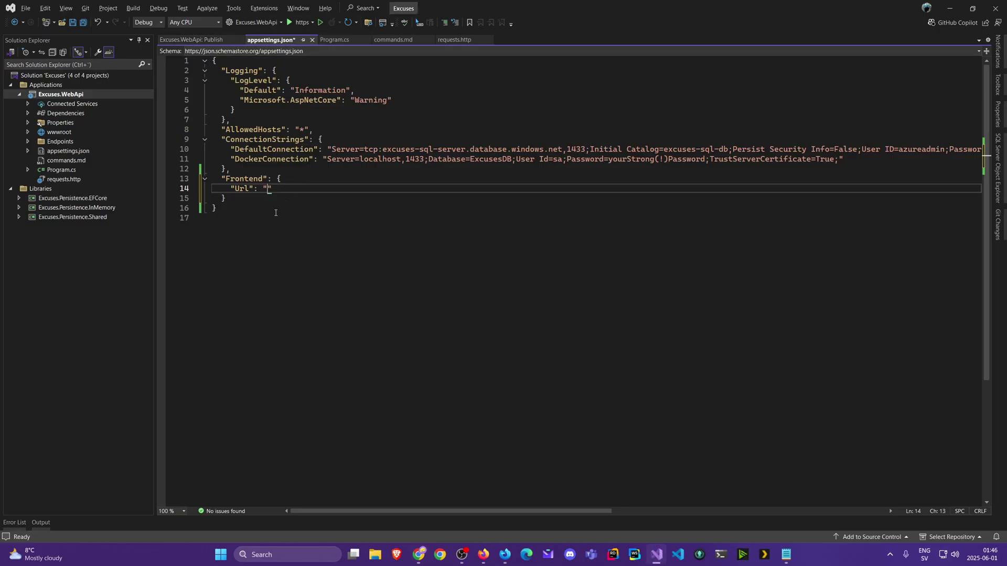
pyautogui.click(244, 202)
pyautogui.hotkey('shift', 'Up')
pyautogui.hotkey('shift', 'Up')
pyautogui.hotkey('shift', 'Up')
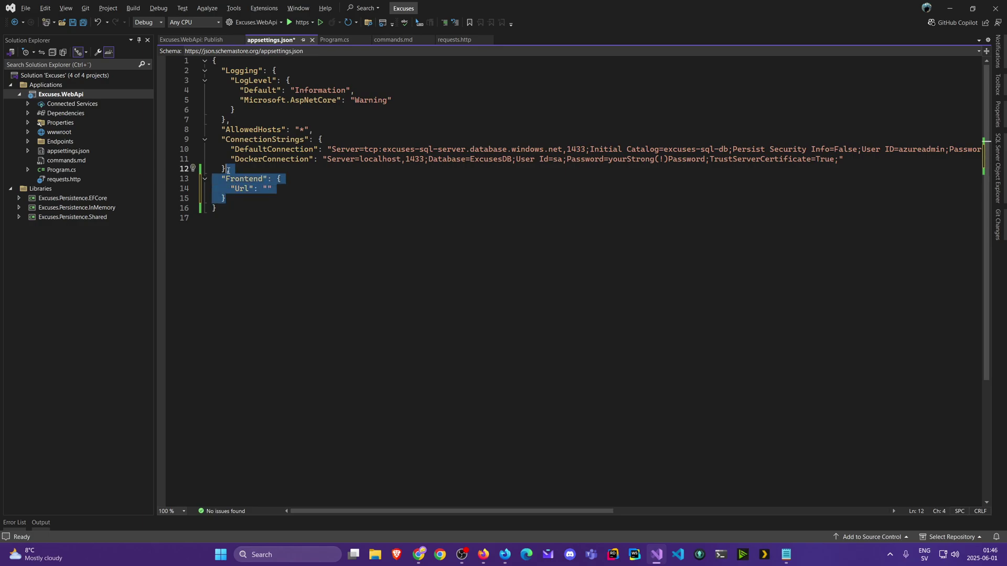
pyautogui.press('Delete')
pyautogui.hotkey('ctrl', 's')
pyautogui.click(309, 39)
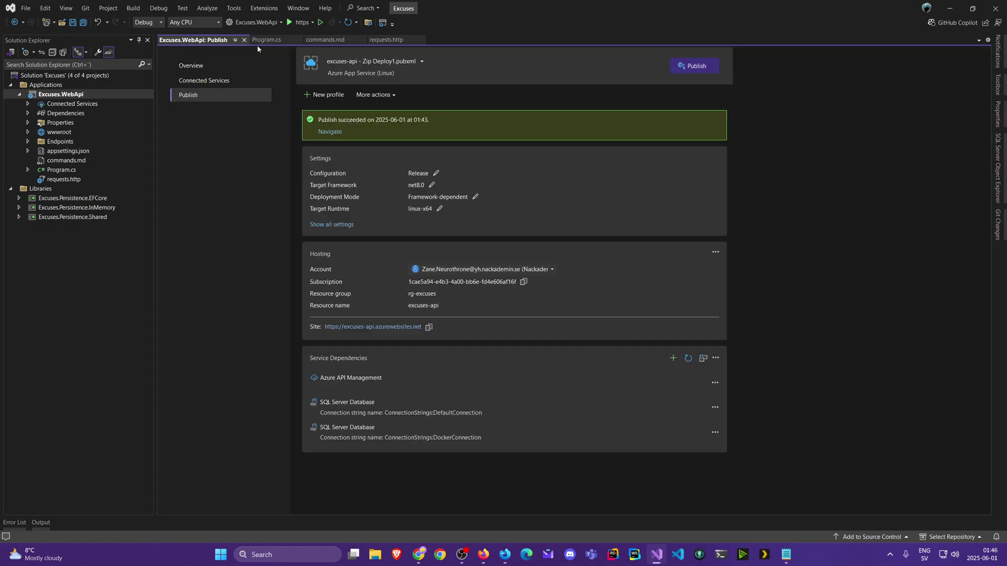
# Step: Close the Publish page and review the request pipeline and root redirect code in Program.cs
pyautogui.click(245, 40)
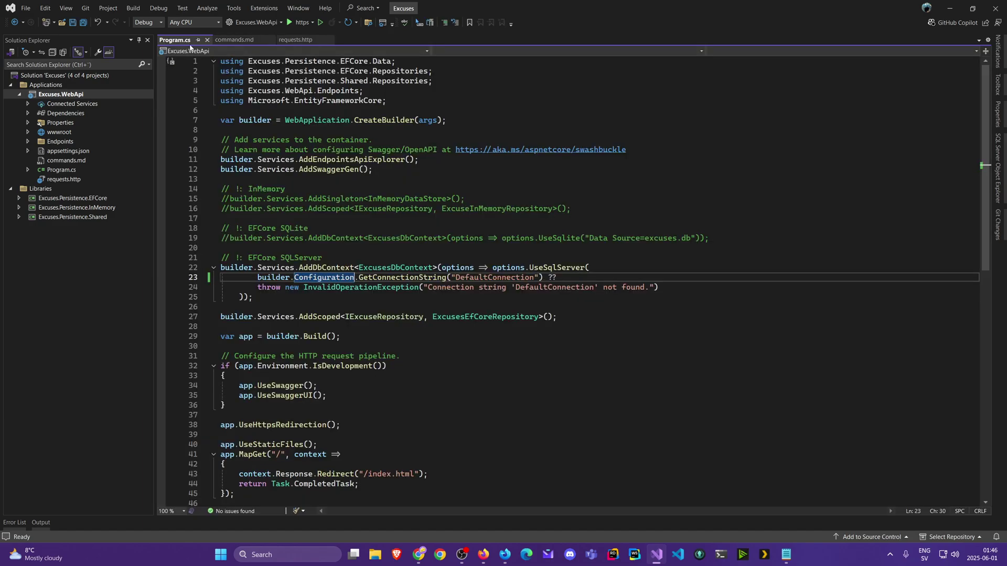
pyautogui.scroll(-4, 329, 339)
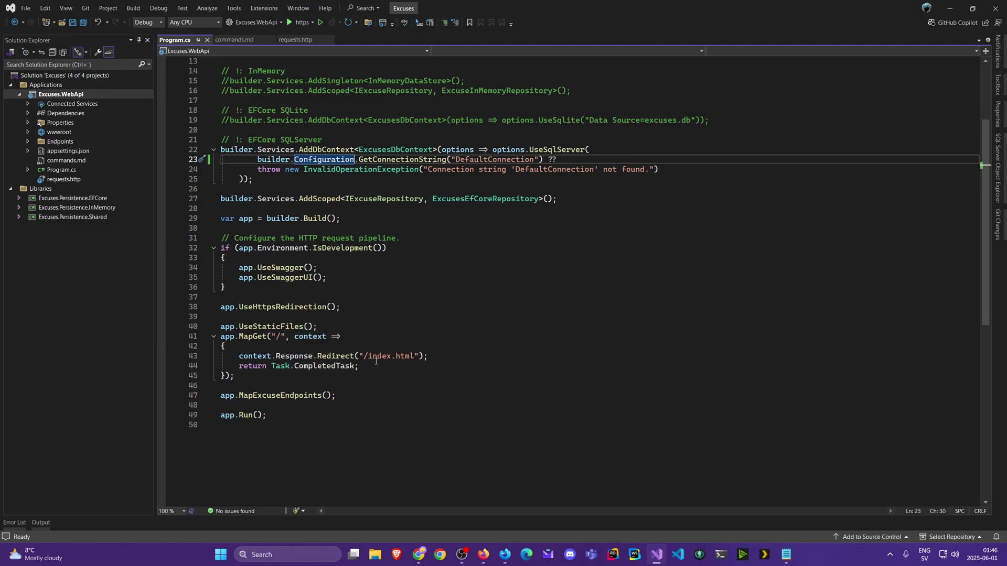
# Step: In the browser, open the deployed site's /api/excuses endpoint in place of /index.html and pretty-print the response
pyautogui.click(423, 556)
pyautogui.click(221, 38)
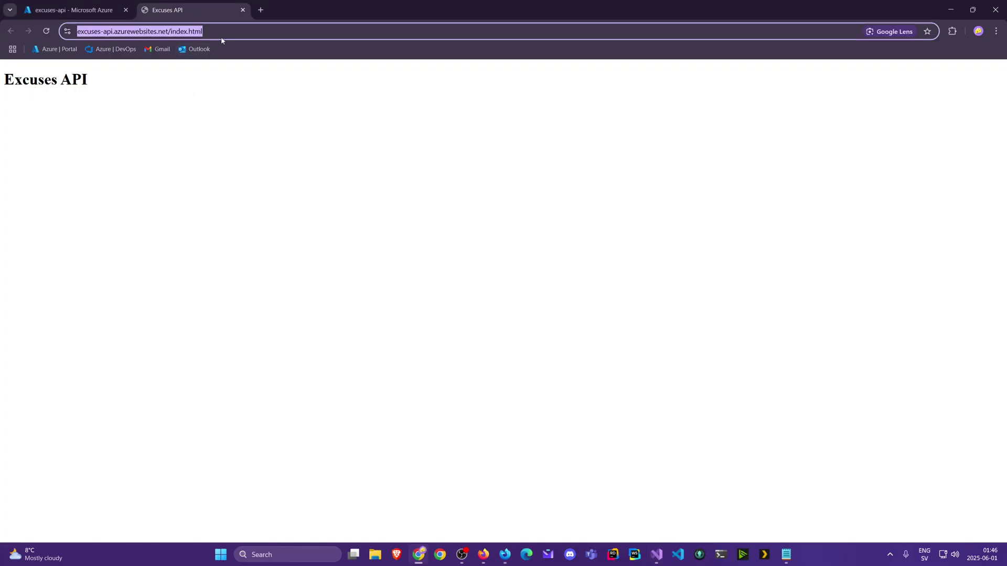
pyautogui.click(221, 38)
pyautogui.moveTo(225, 37); pyautogui.dragTo(190, 39)
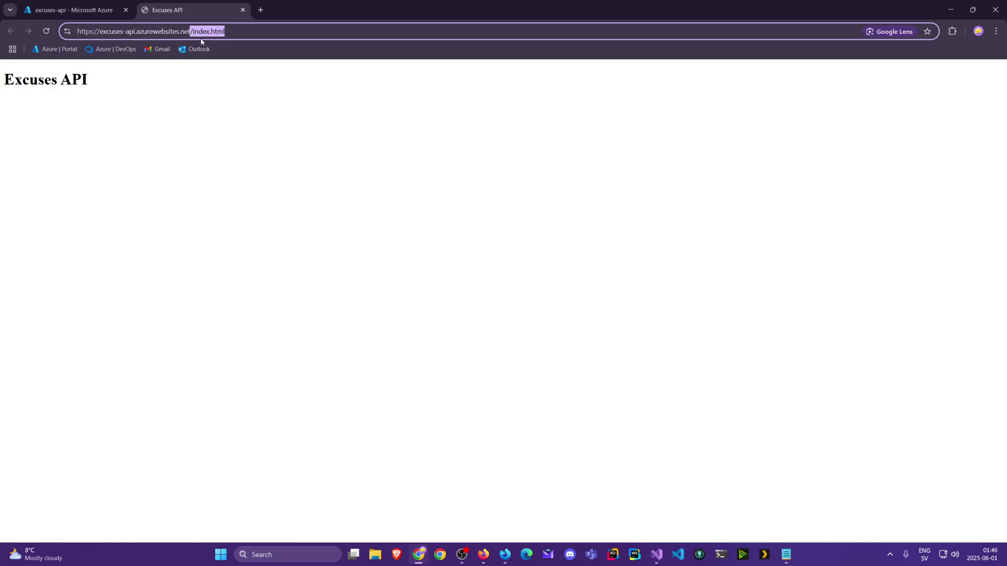
pyautogui.press('BackSpace')
pyautogui.write('/')
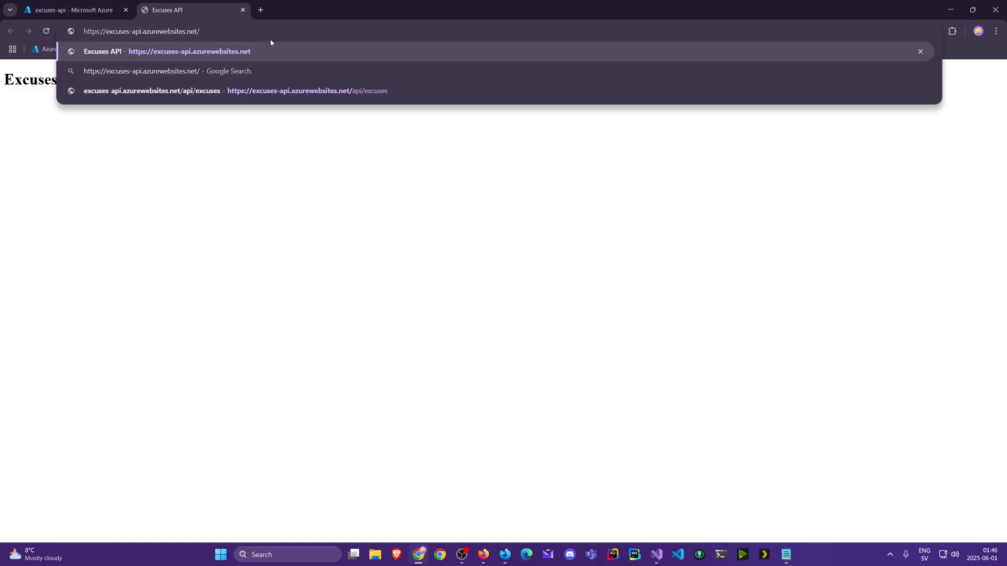
pyautogui.write('api/e')
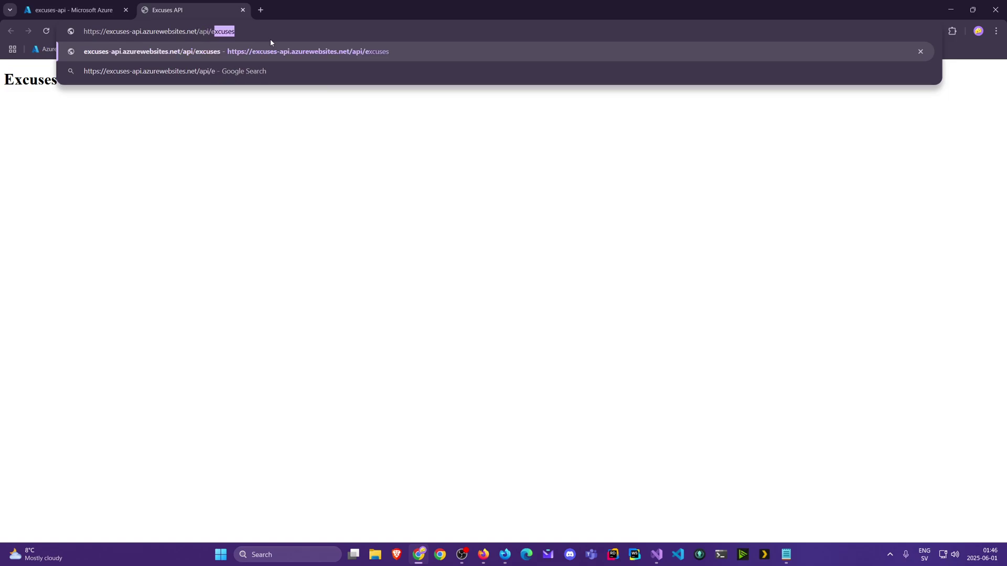
pyautogui.write('xcuses')
pyautogui.press('Return')
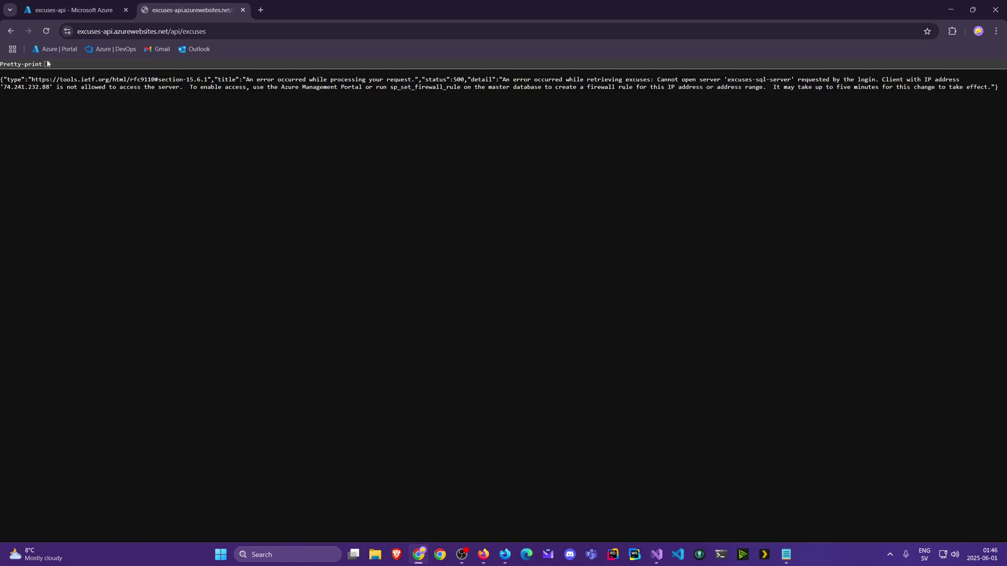
pyautogui.click(48, 64)
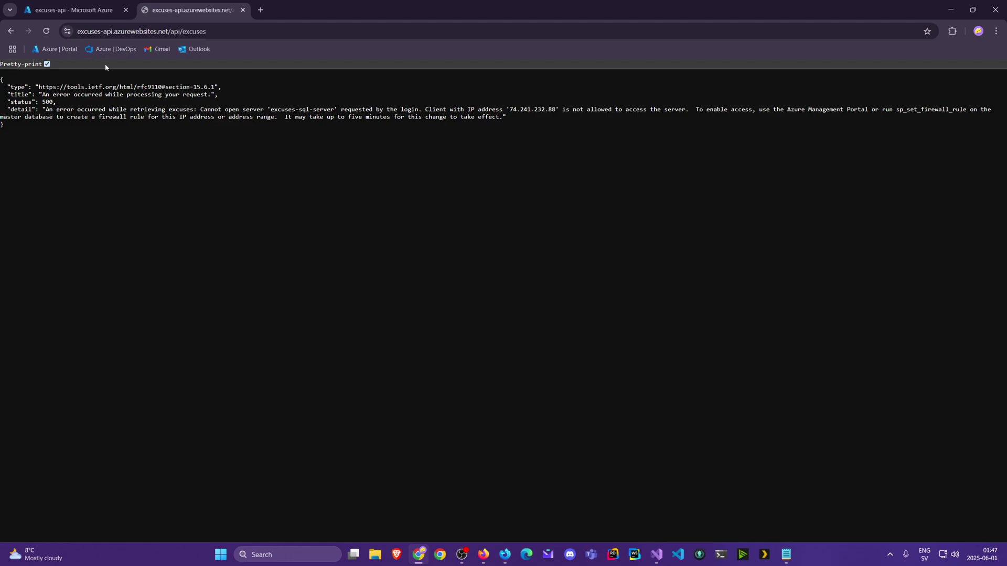
# Step: In the Azure portal, open the Networking settings of excuses-sql-server in the rg-excuses resource group
pyautogui.click(82, 11)
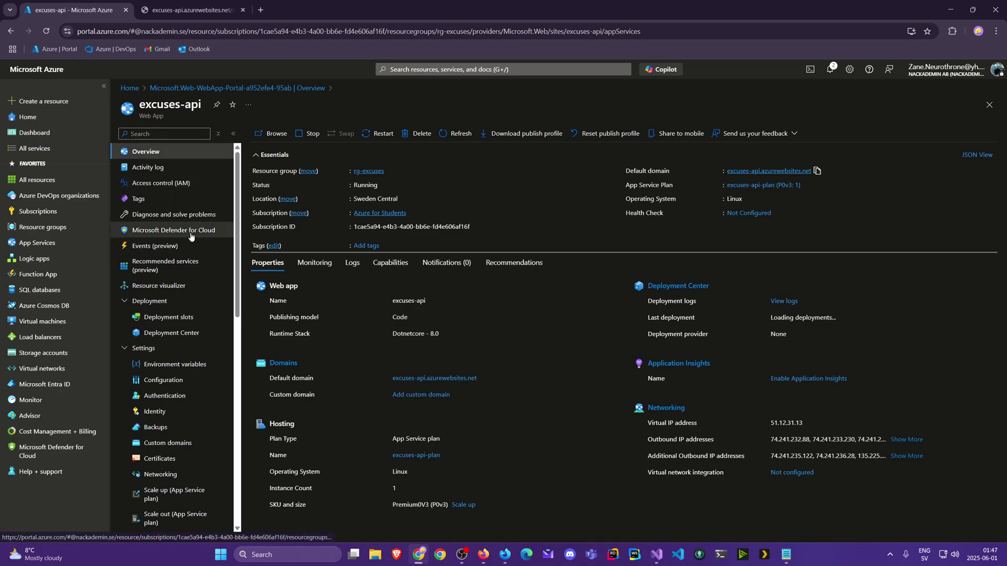
pyautogui.click(53, 227)
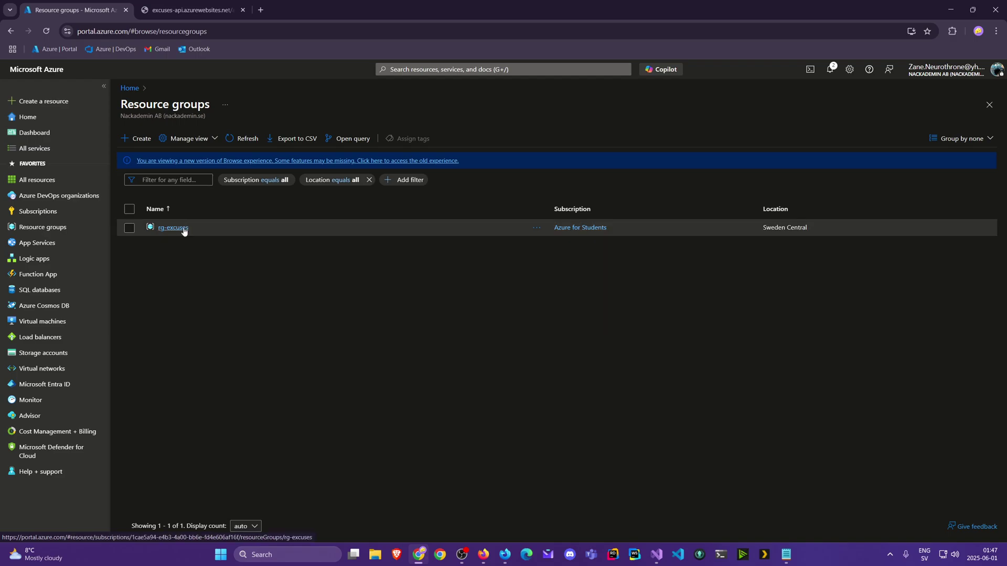
pyautogui.click(183, 229)
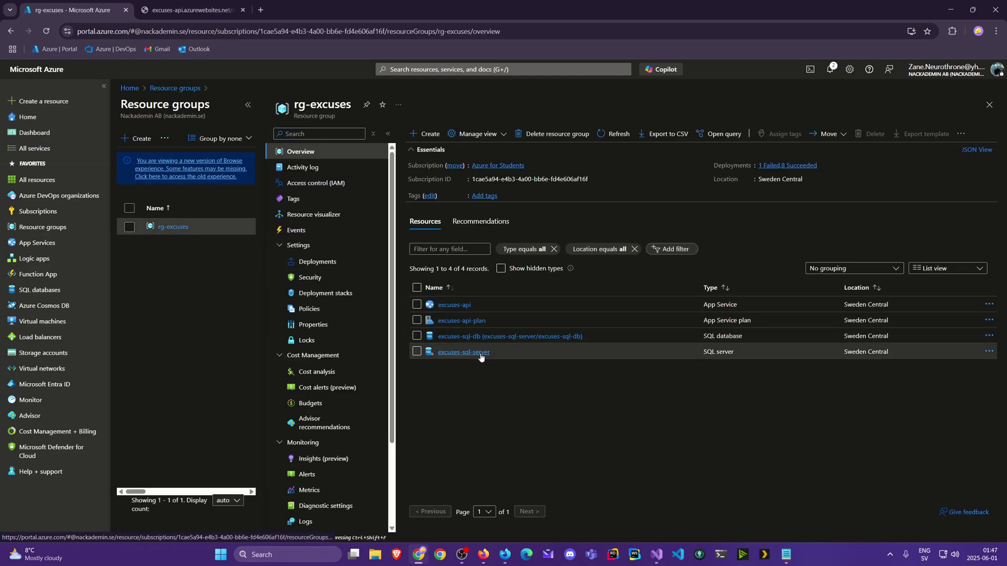
pyautogui.click(481, 355)
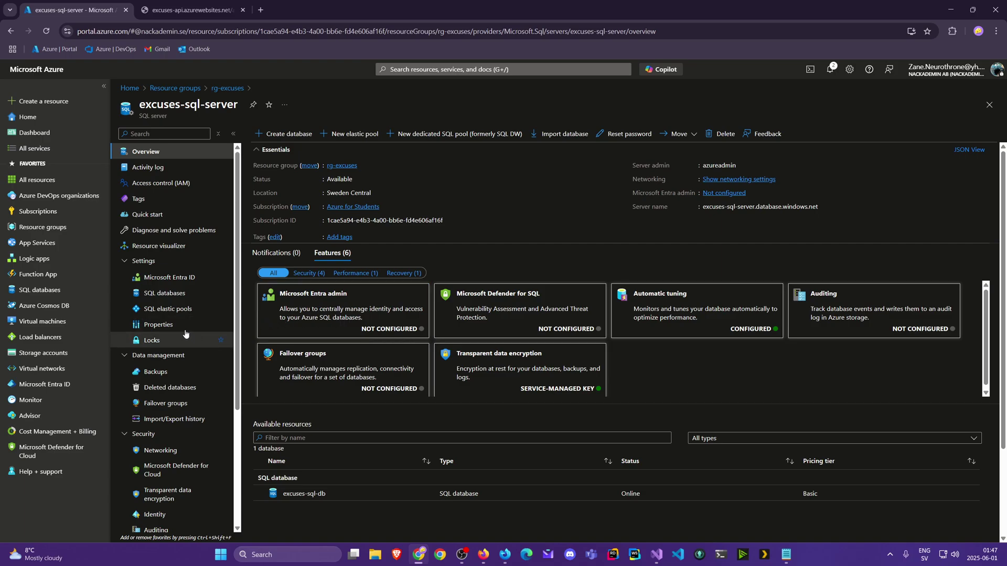
pyautogui.click(168, 451)
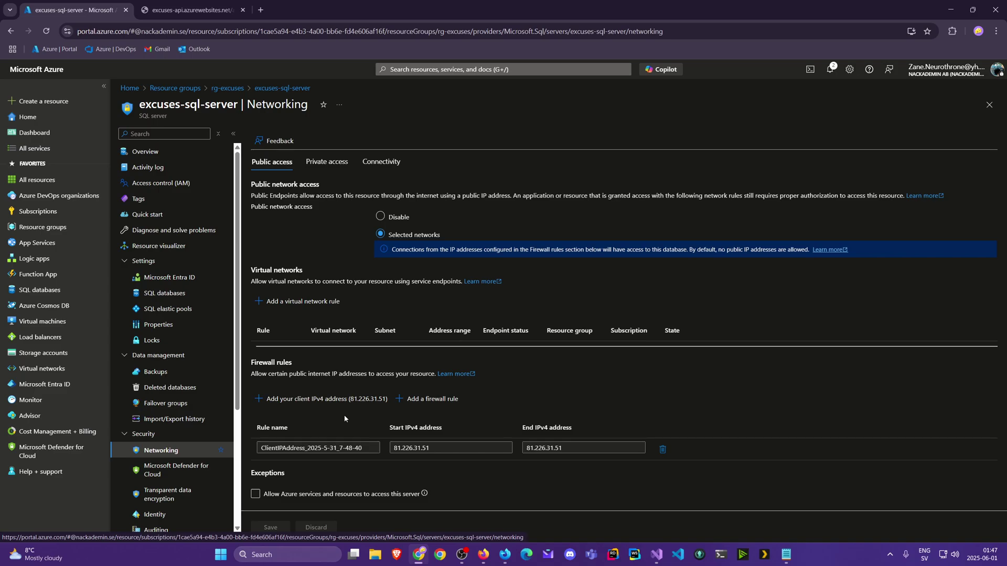
# Step: Allow Azure services and resources to access the SQL server, save the networking exception and dismiss the notification
pyautogui.click(256, 494)
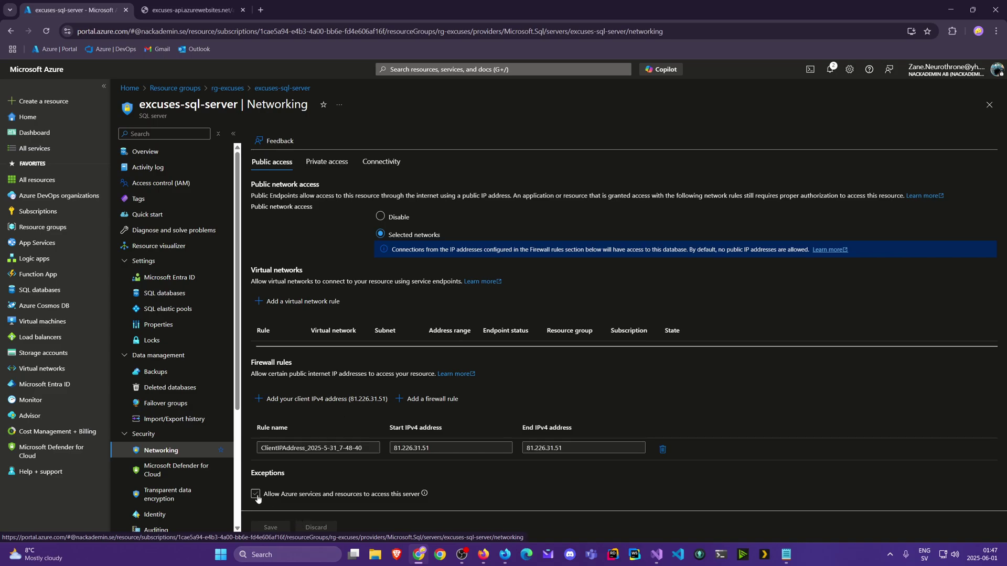
pyautogui.click(378, 494)
pyautogui.moveTo(424, 494)
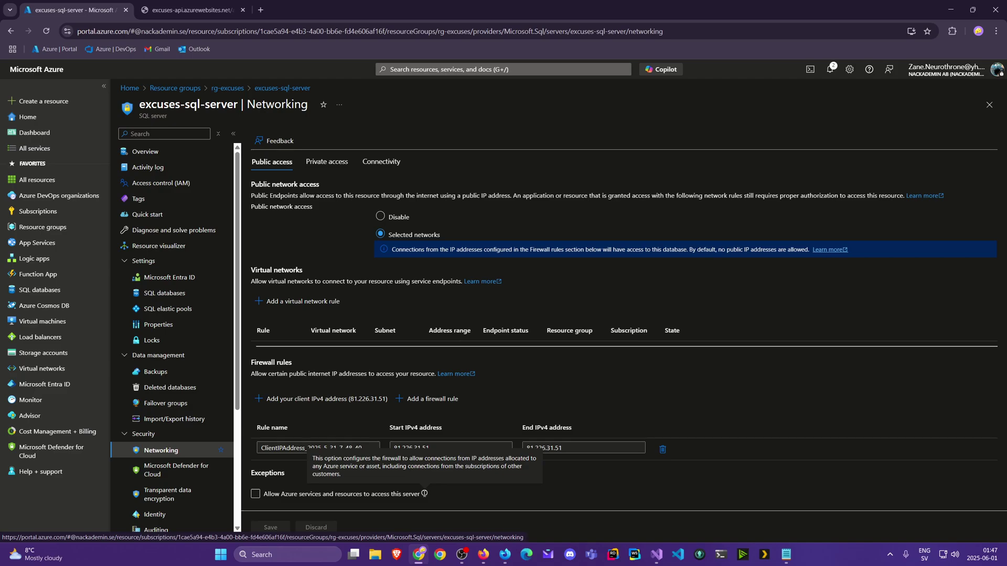
pyautogui.click(312, 496)
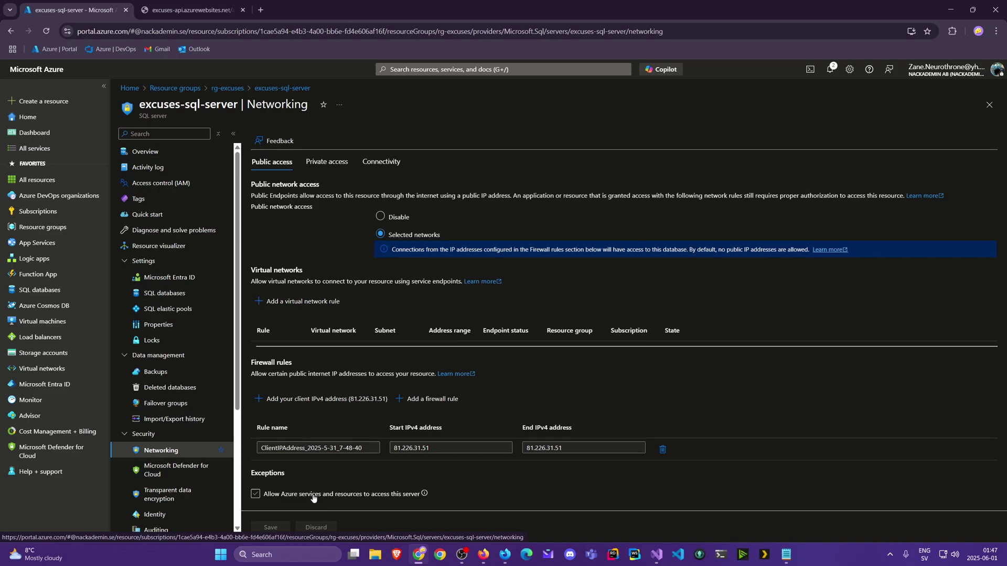
pyautogui.click(278, 528)
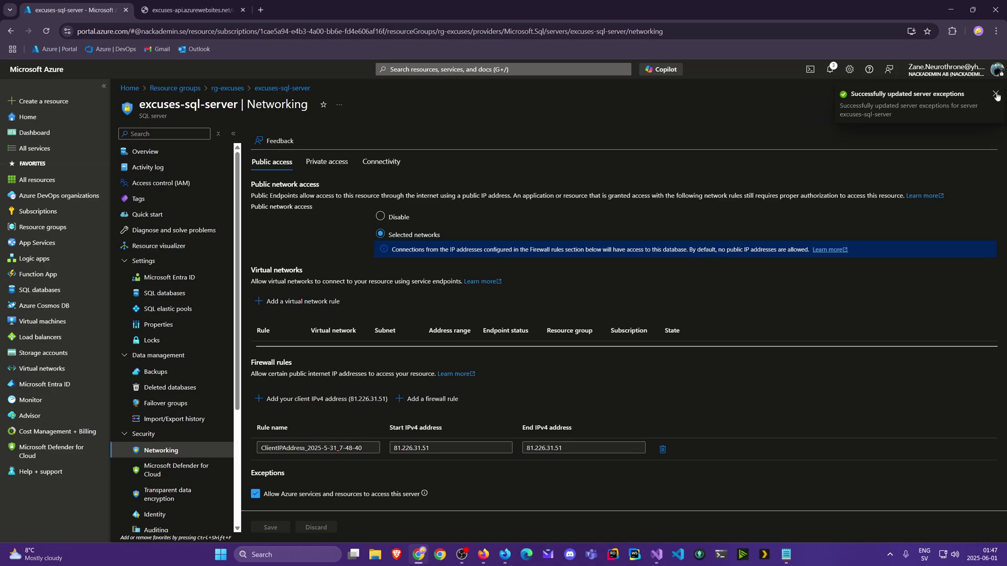
pyautogui.click(994, 94)
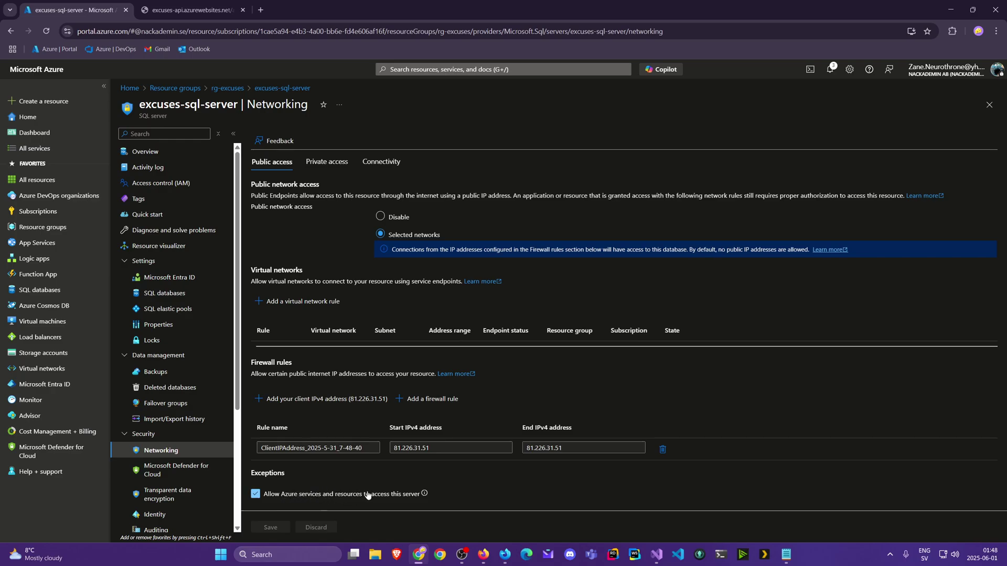
# Step: Reload the deployed /api/excuses endpoint and pretty-print the returned JSON
pyautogui.click(198, 10)
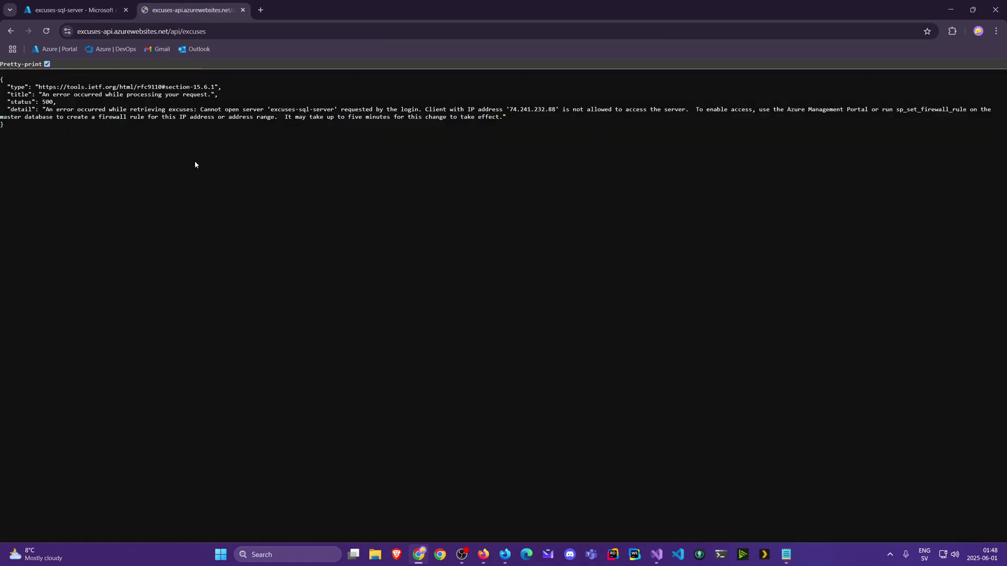
pyautogui.press('F5')
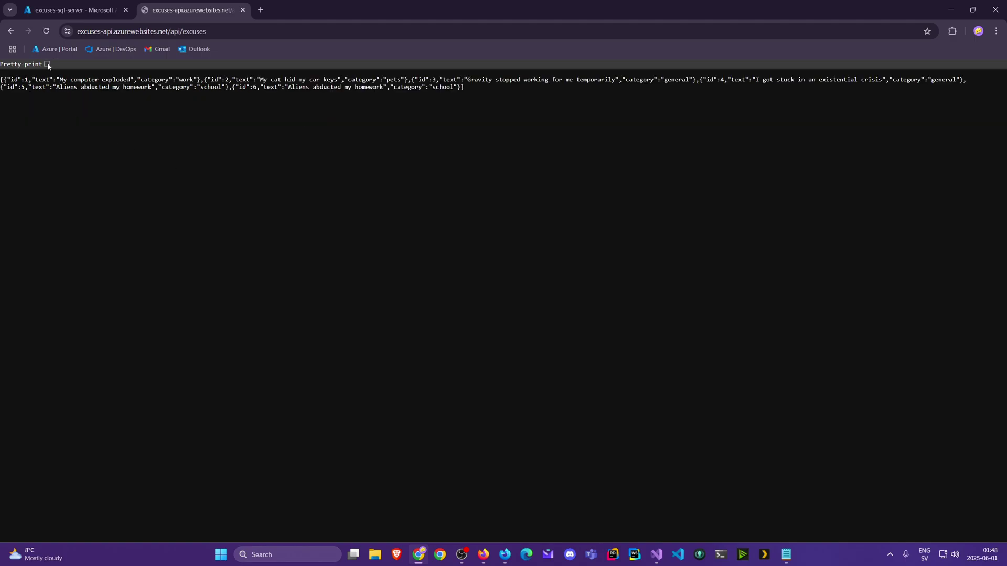
pyautogui.click(47, 64)
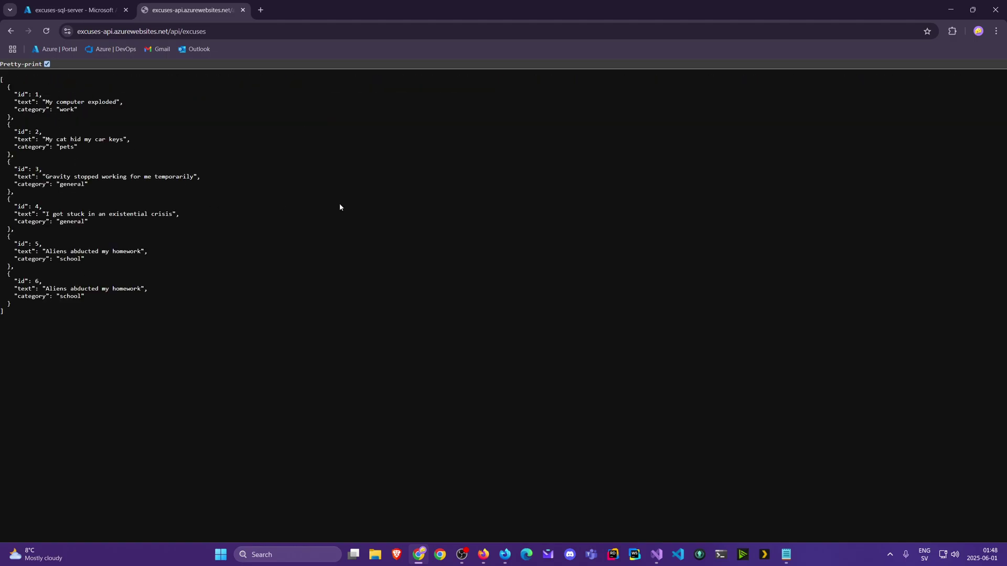
# Step: Open requests.http in Visual Studio and copy the deployed /api/excuses address from the browser for use in it
pyautogui.click(659, 559)
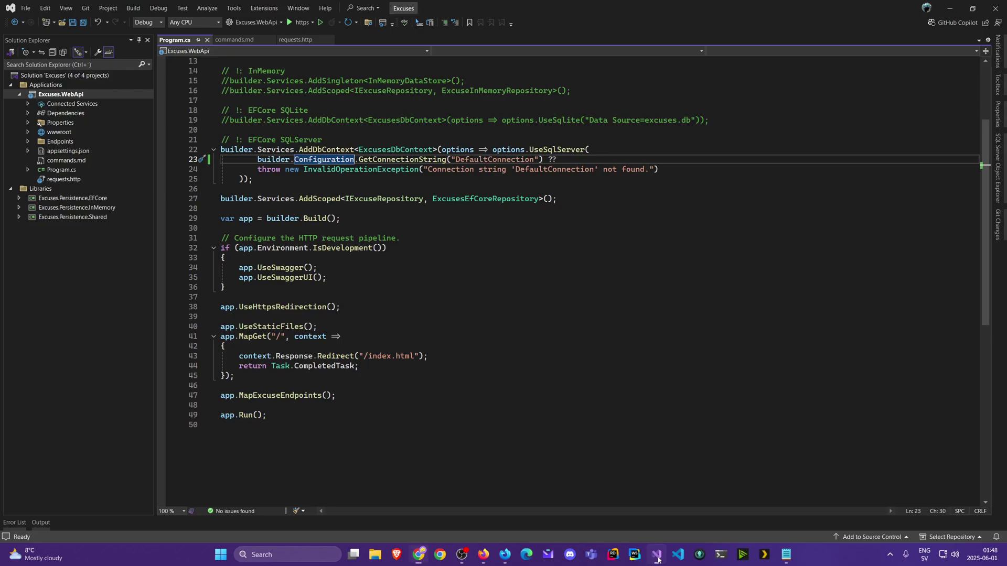
pyautogui.click(290, 40)
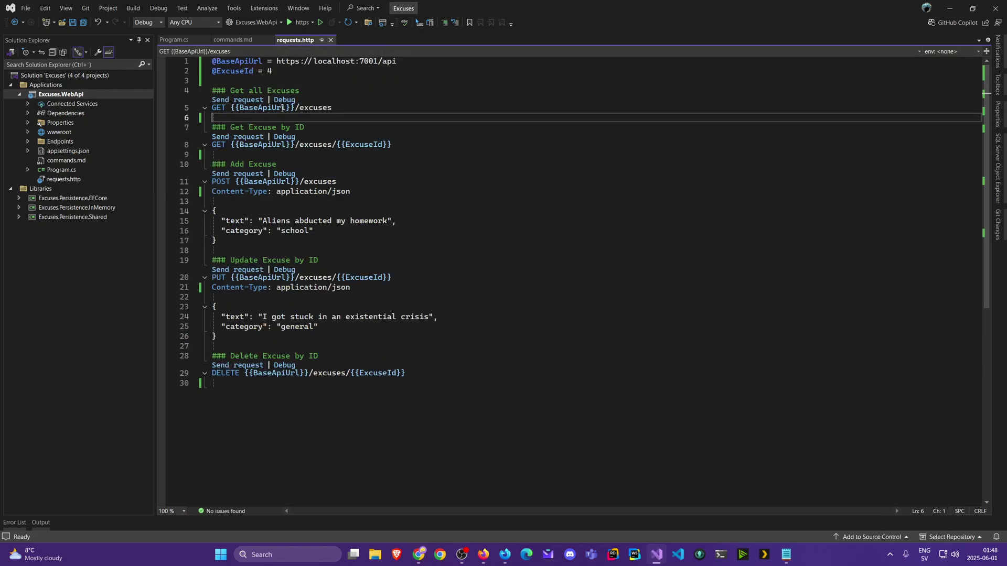
pyautogui.click(419, 555)
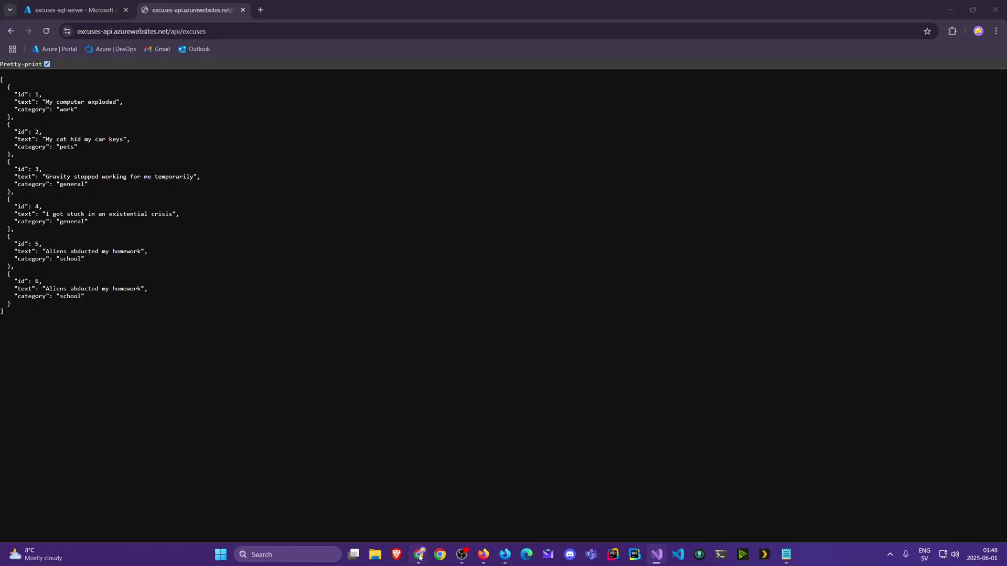
pyautogui.click(182, 33)
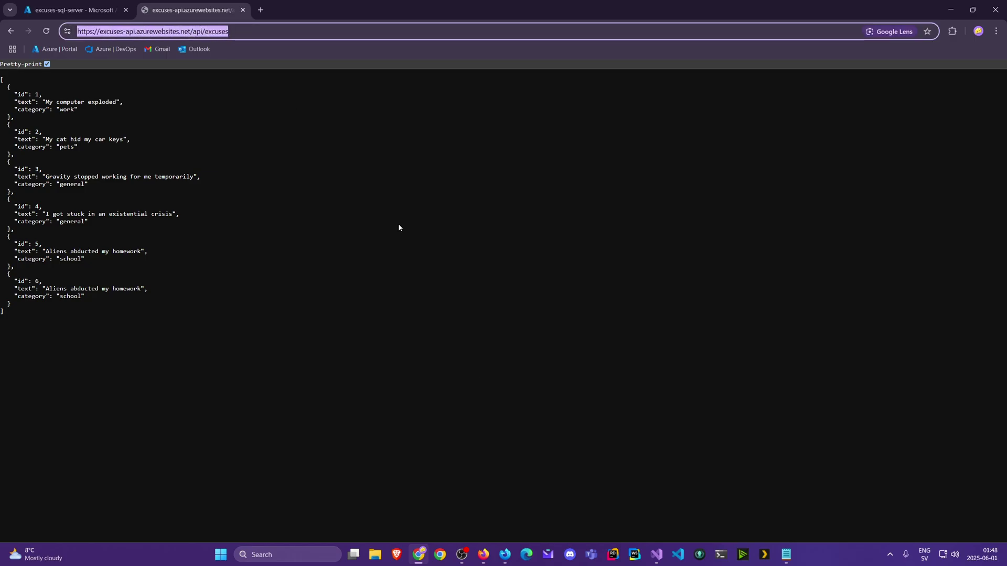
pyautogui.click(657, 555)
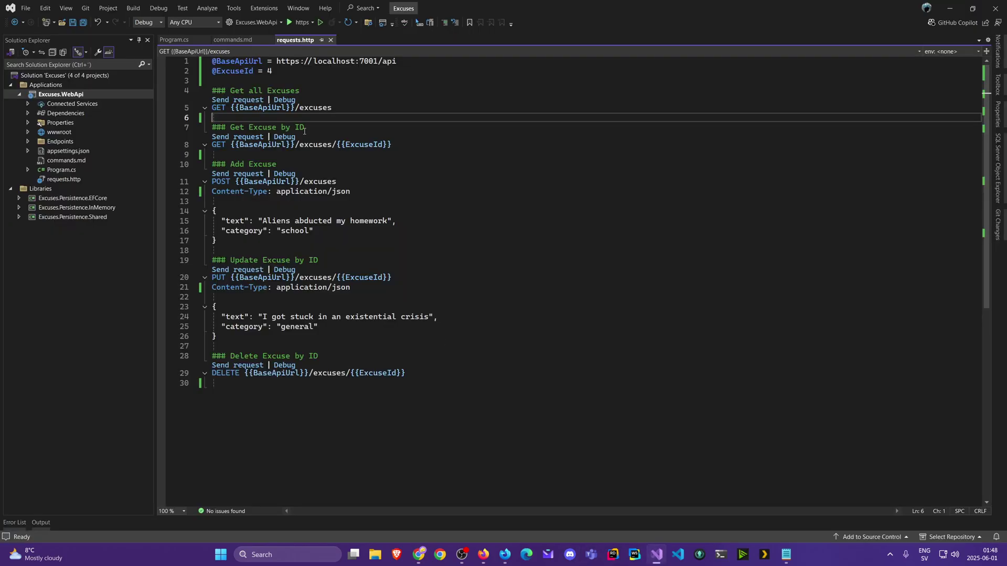
pyautogui.click(398, 61)
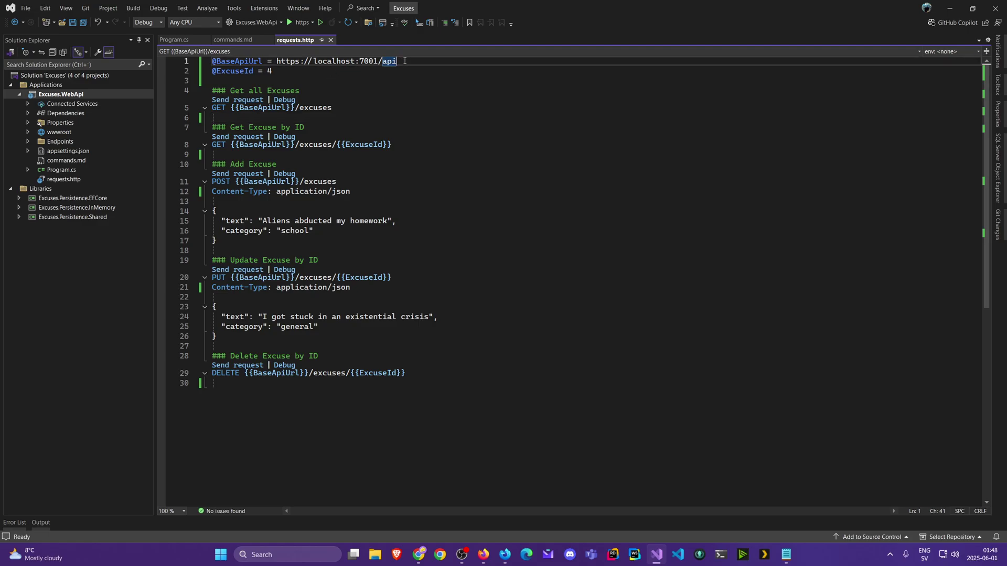
pyautogui.hotkey('ctrl', 'd')
pyautogui.press('Up')
pyautogui.hotkey('ctrl', 'k')
pyautogui.hotkey('ctrl', 'c')
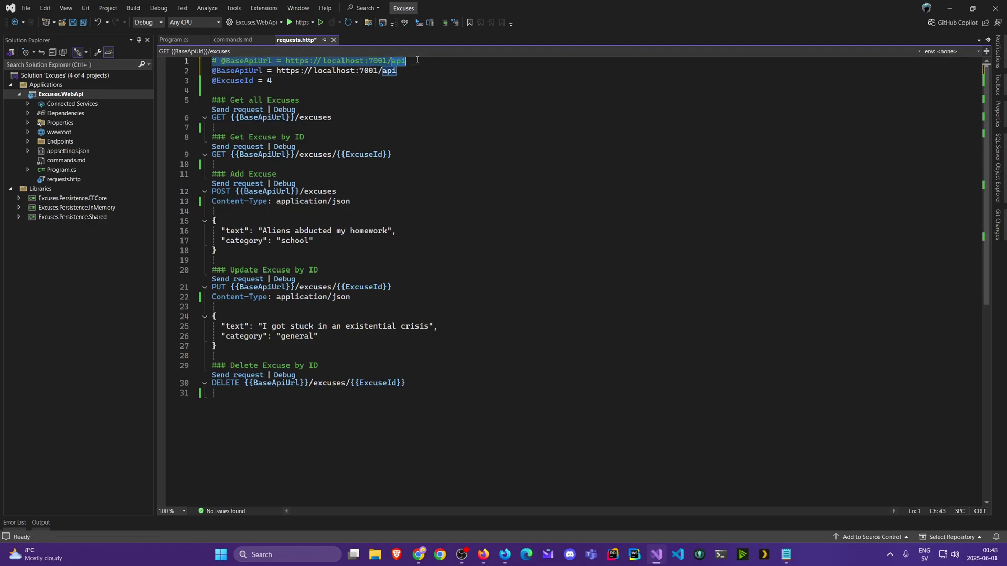
pyautogui.press('Down')
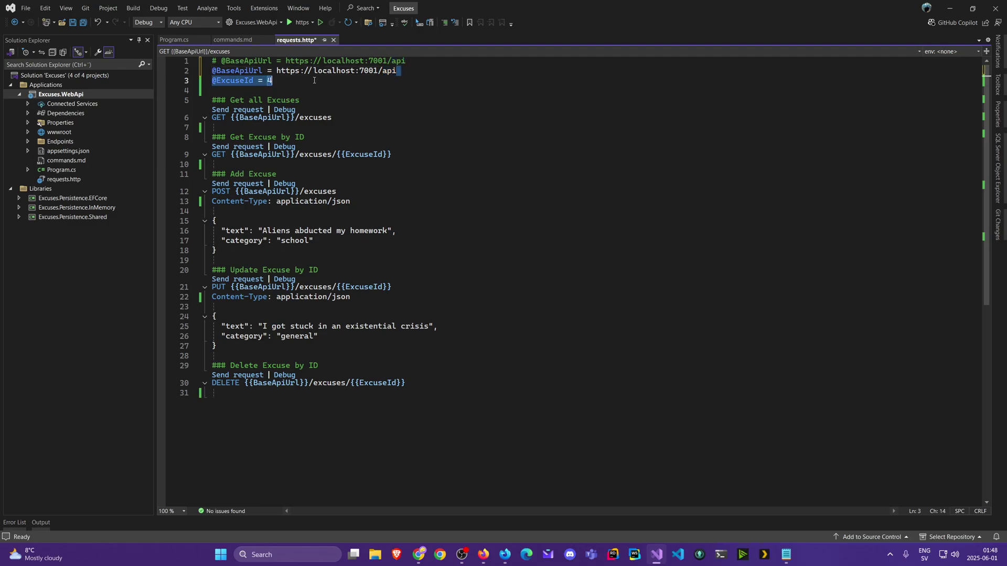
pyautogui.moveTo(399, 71); pyautogui.dragTo(277, 70)
pyautogui.hotkey('ctrl', 'v')
pyautogui.hotkey('ctrl', 'BackSpace')
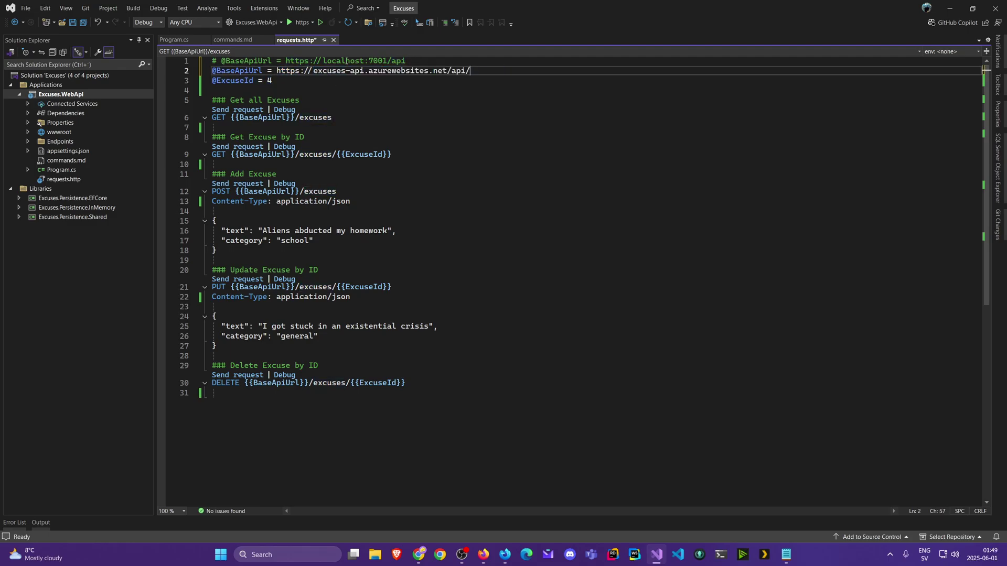
pyautogui.press('BackSpace')
pyautogui.hotkey('ctrl', 's')
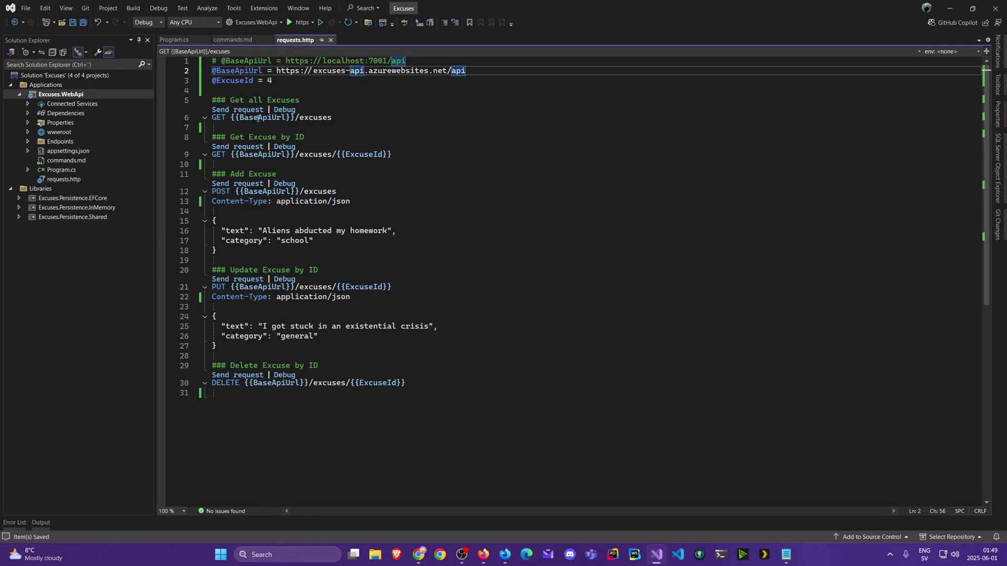
# Step: Send the Get all Excuses and Add Excuse requests to the deployed API
pyautogui.click(247, 110)
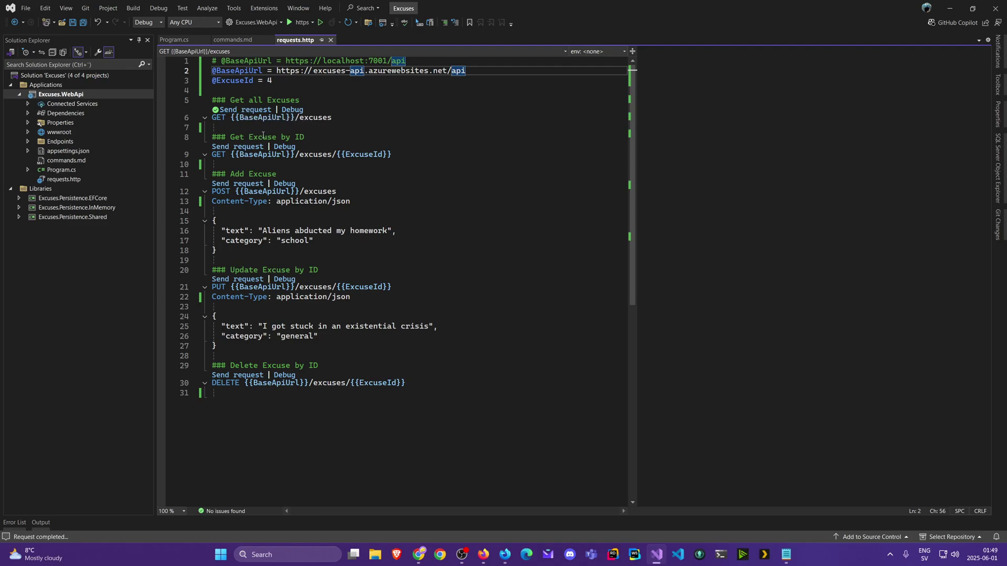
pyautogui.click(245, 109)
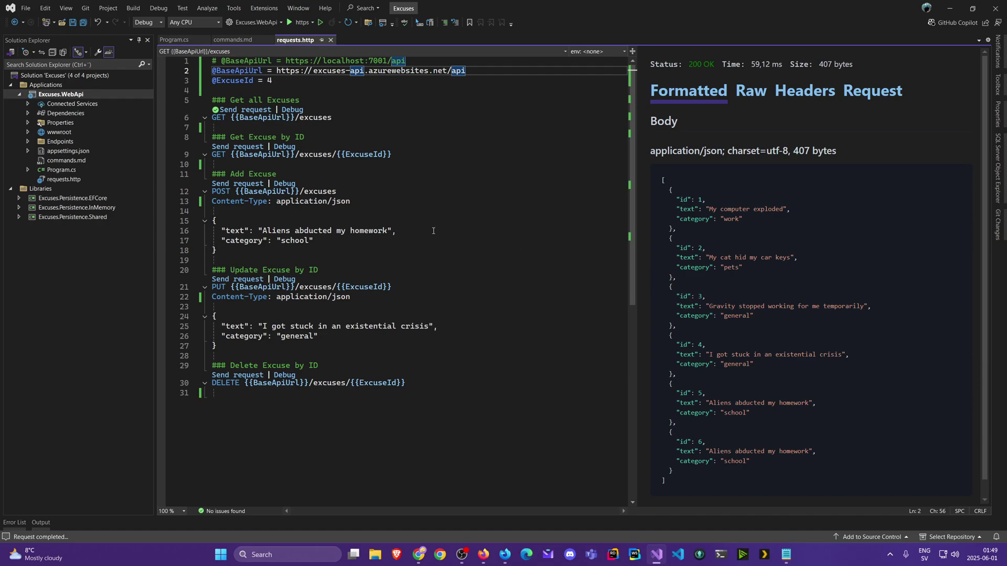
pyautogui.click(244, 184)
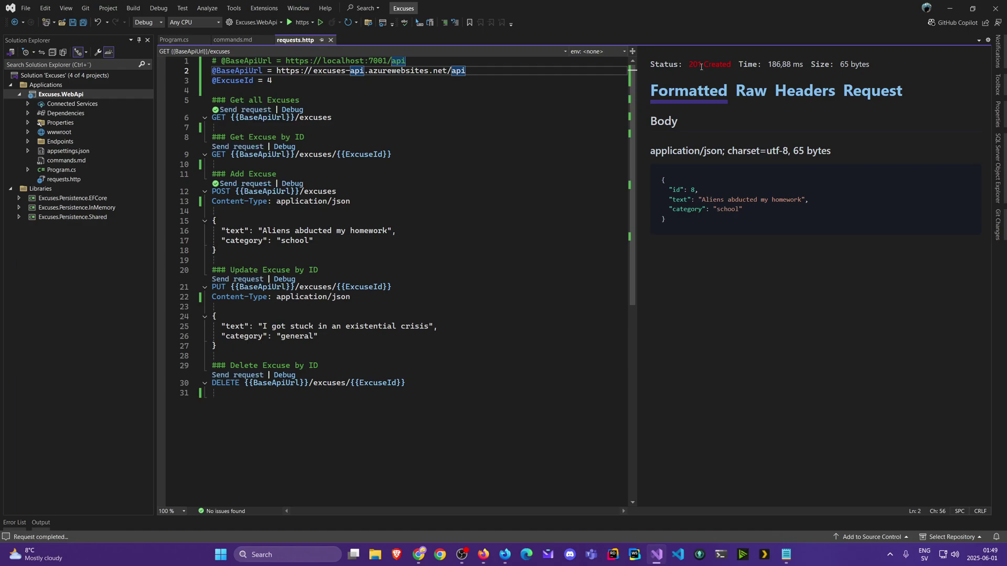
# Step: Send the Get, Update and Delete Excuse by ID requests for ExcuseId 4 to the deployed API
pyautogui.click(236, 148)
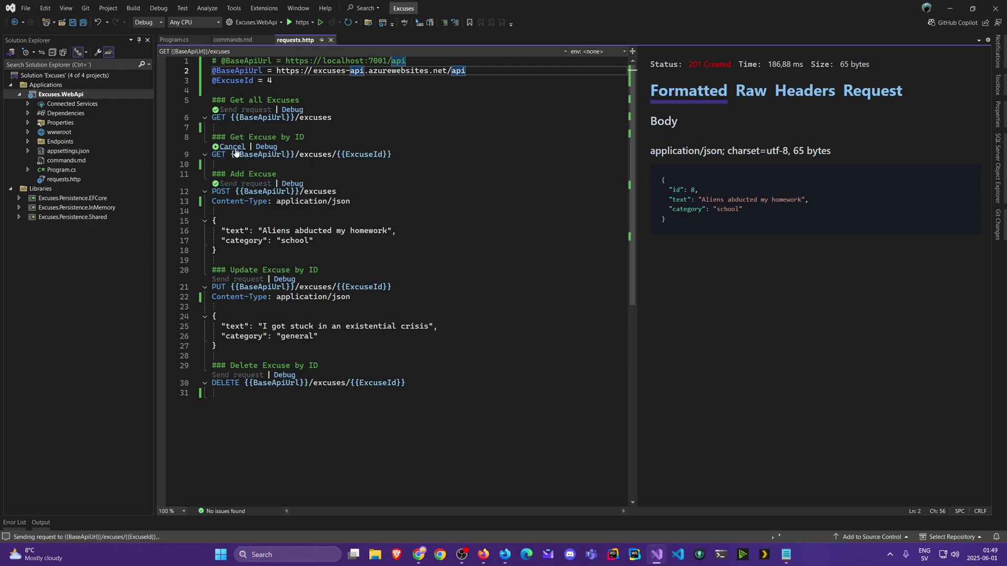
pyautogui.click(249, 270)
pyautogui.click(249, 279)
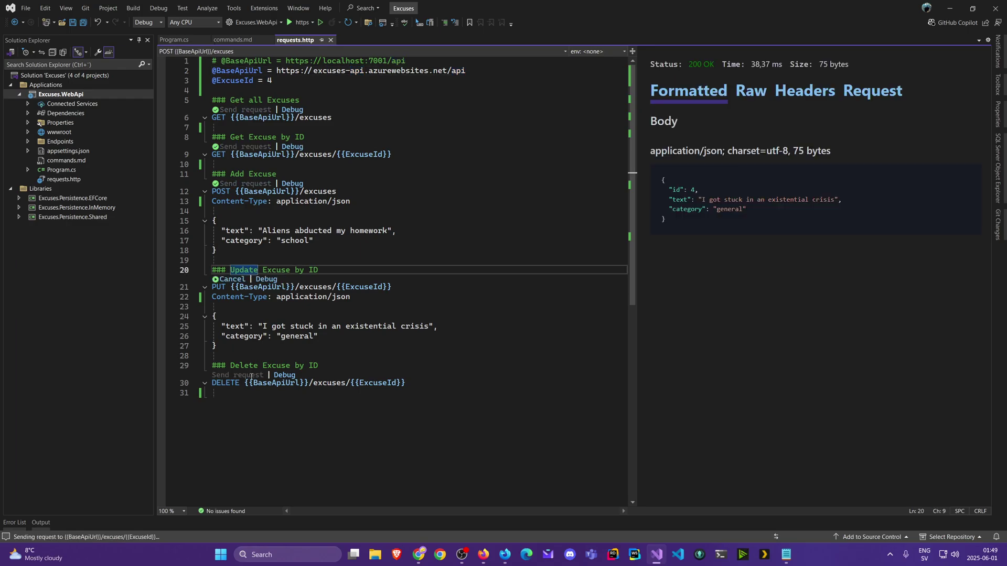
pyautogui.click(240, 375)
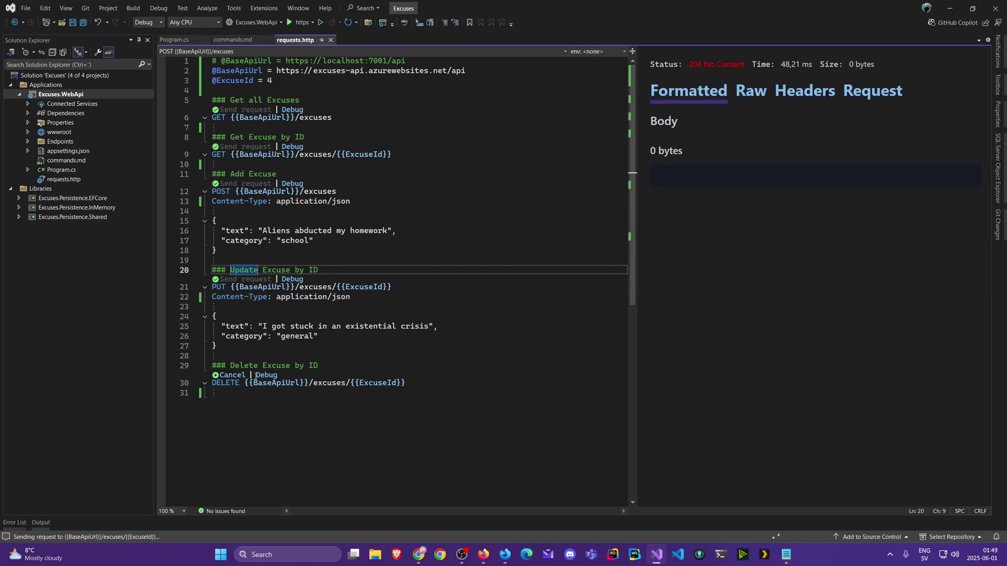